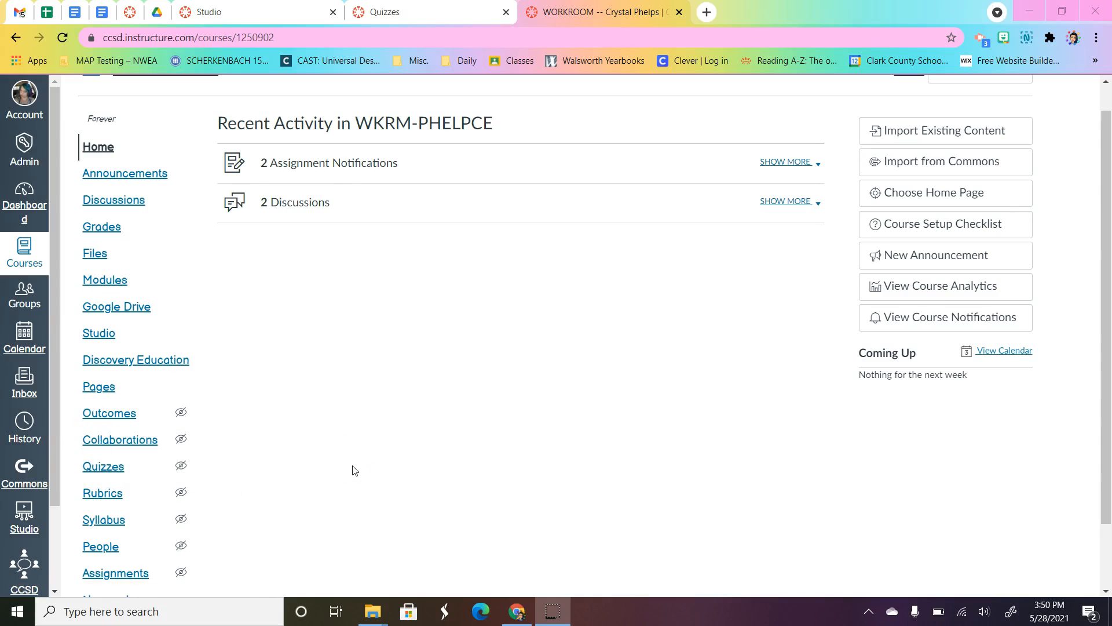
Step: Create a new quiz in the course's Quizzes area and name it Test Quiz
{"action": "left_click", "coordinate": [92, 476]}
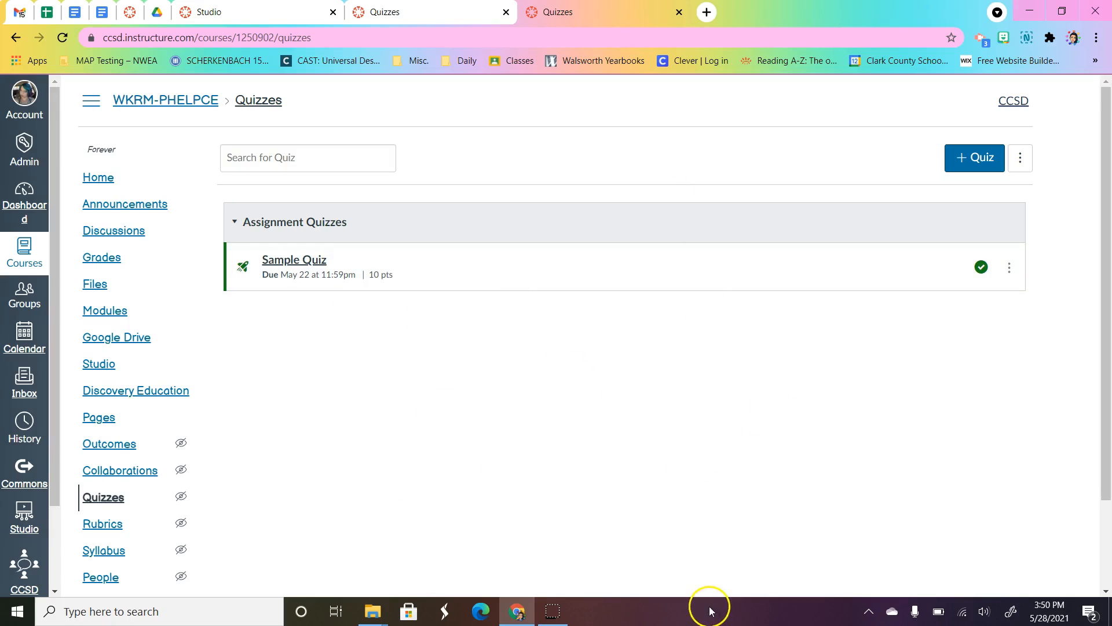
{"action": "left_click", "coordinate": [975, 162]}
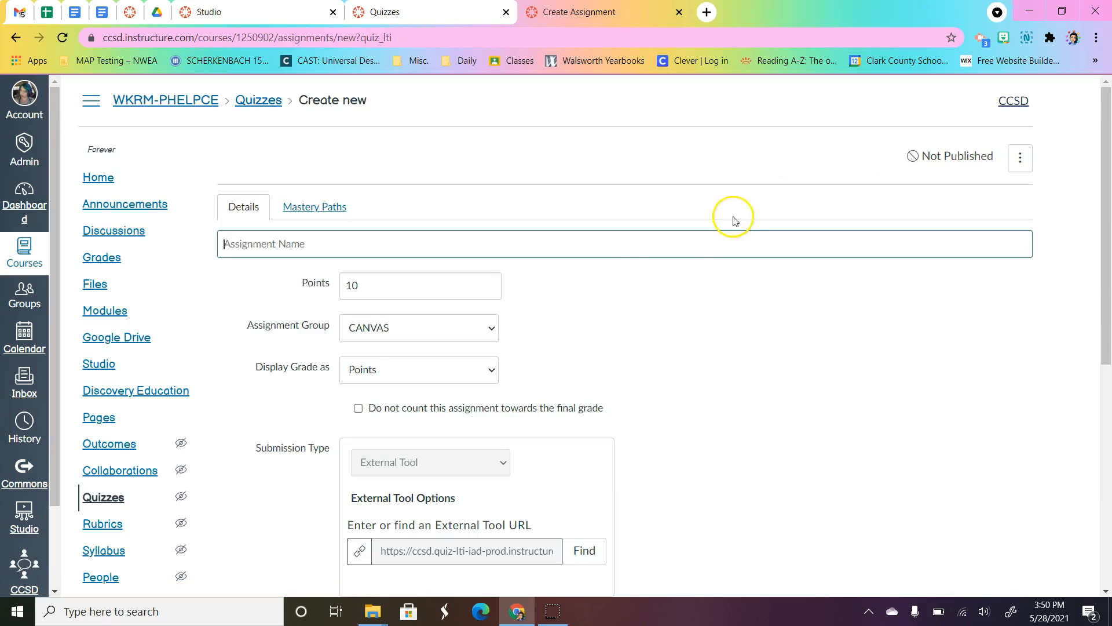
{"action": "type", "text": "Test Quiz"}
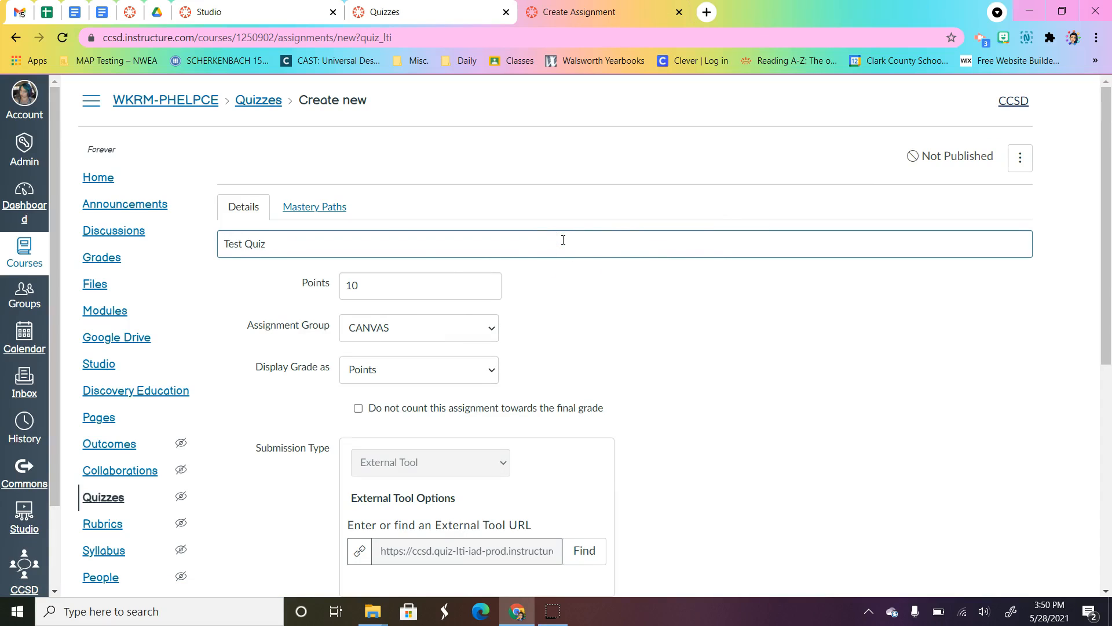
Step: Keep the remaining assignment details of the quiz at their defaults and open the quiz builder
{"action": "scroll", "coordinate": [651, 335], "scroll_direction": "down", "scroll_amount": 1}
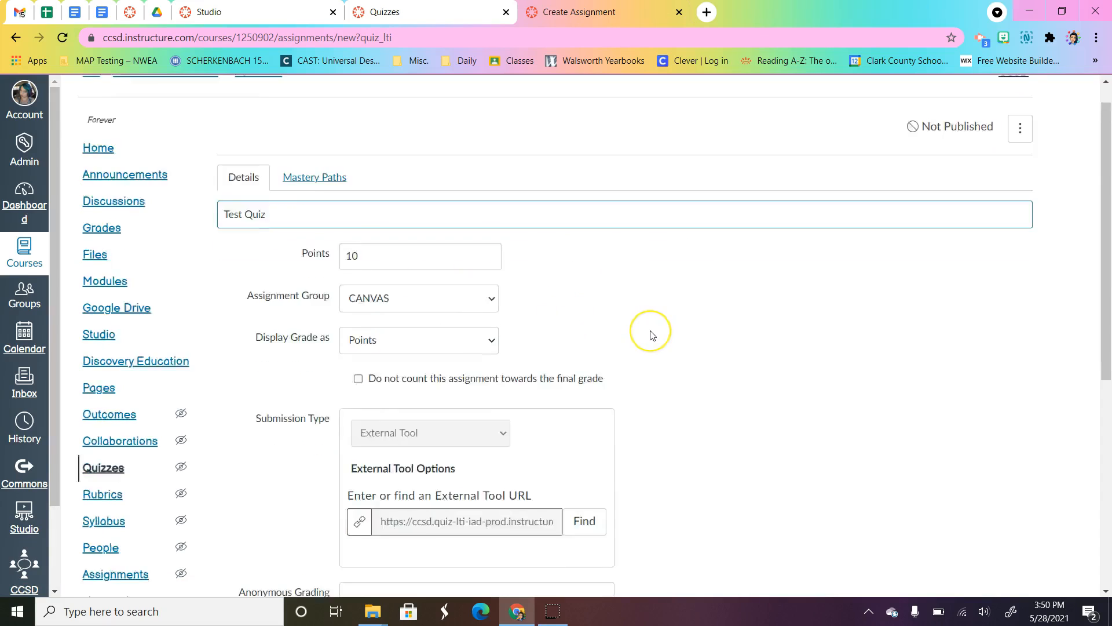
{"action": "scroll", "coordinate": [651, 335], "scroll_direction": "down", "scroll_amount": 2}
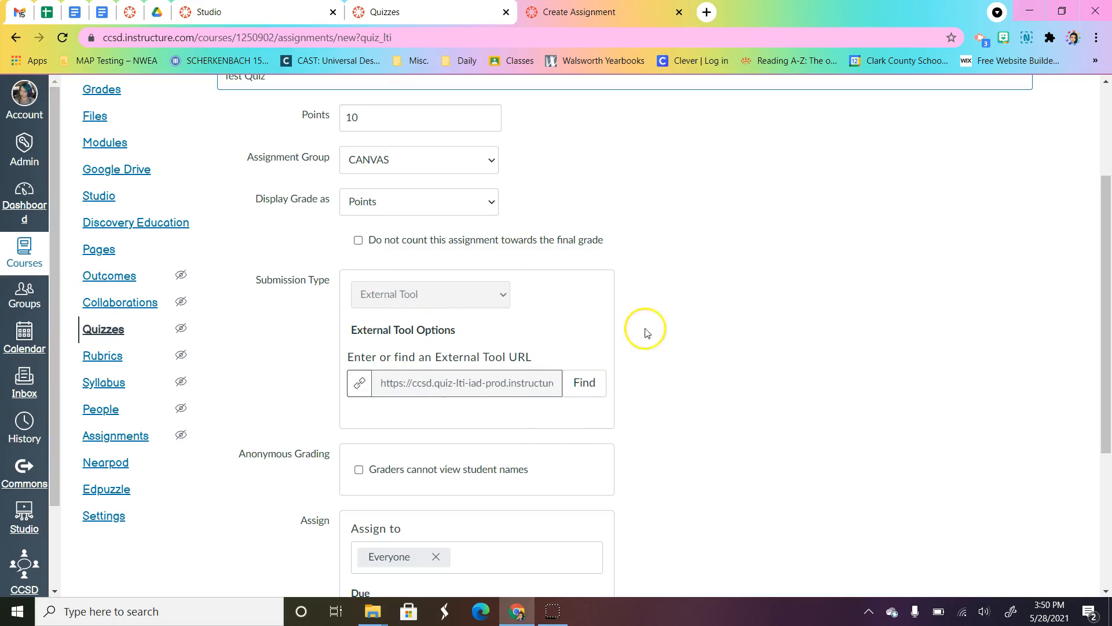
{"action": "scroll", "coordinate": [660, 333], "scroll_direction": "down", "scroll_amount": 4}
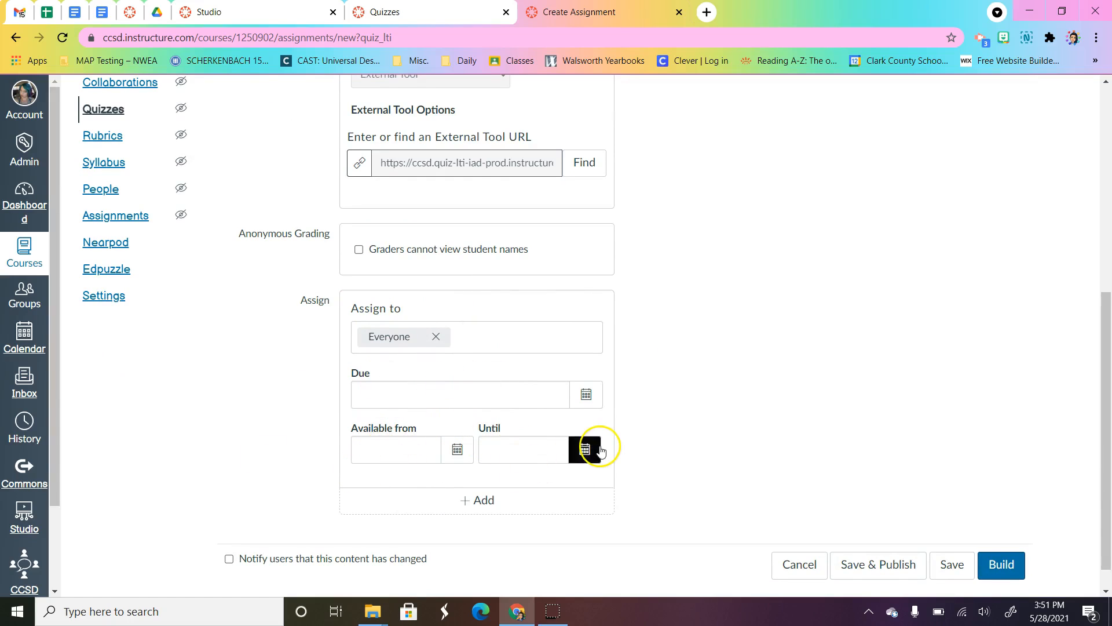
{"action": "scroll", "coordinate": [597, 448], "scroll_direction": "up", "scroll_amount": 7}
{"action": "scroll", "coordinate": [600, 449], "scroll_direction": "down", "scroll_amount": 7}
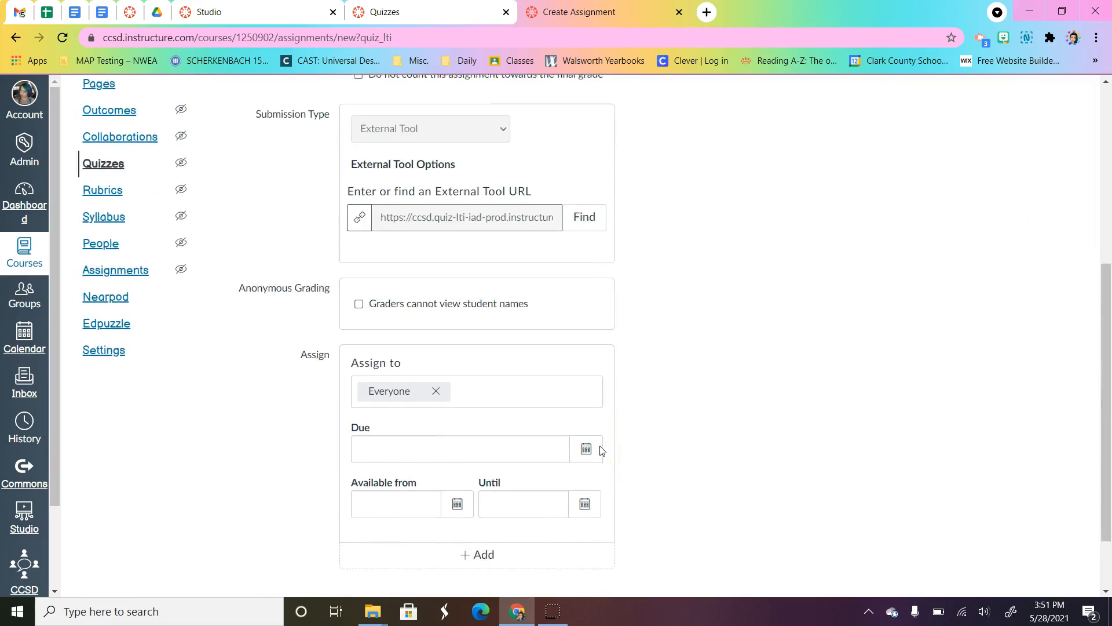
{"action": "left_click", "coordinate": [1015, 548]}
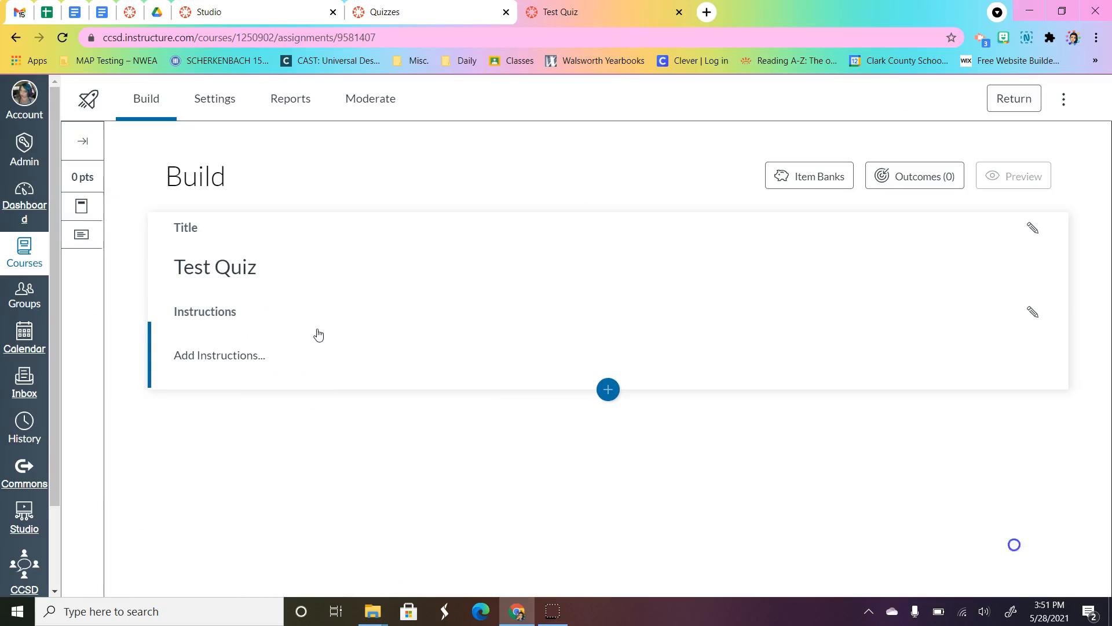
Step: Add the quiz instructions "Read pages 5-10 and answer these questions." and save them
{"action": "left_click", "coordinate": [214, 356]}
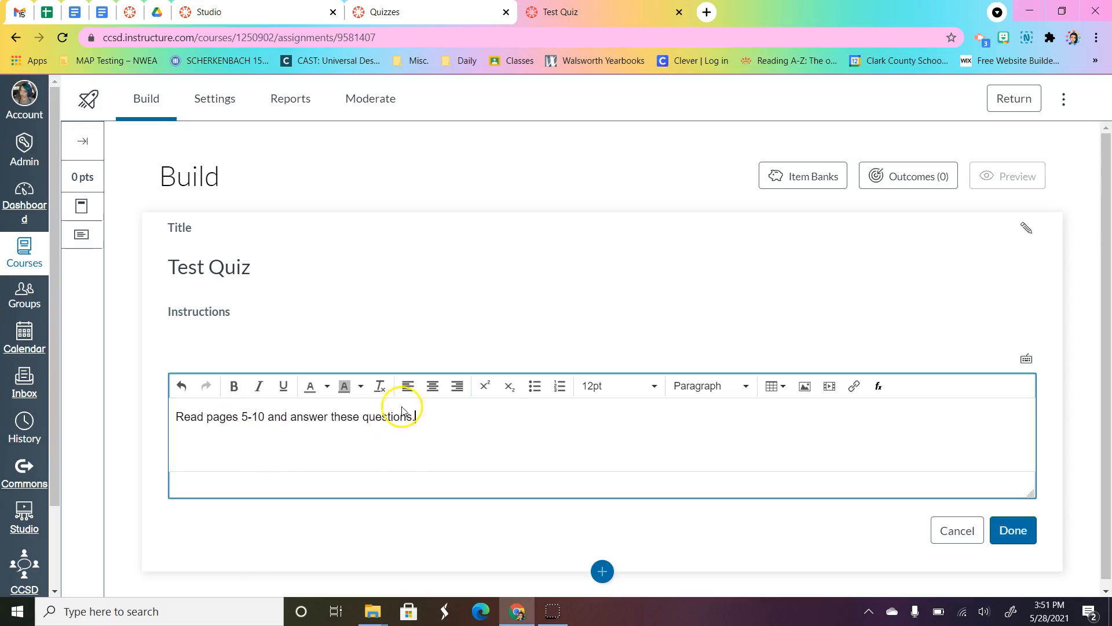
{"action": "scroll", "coordinate": [846, 423], "scroll_direction": "down", "scroll_amount": 1}
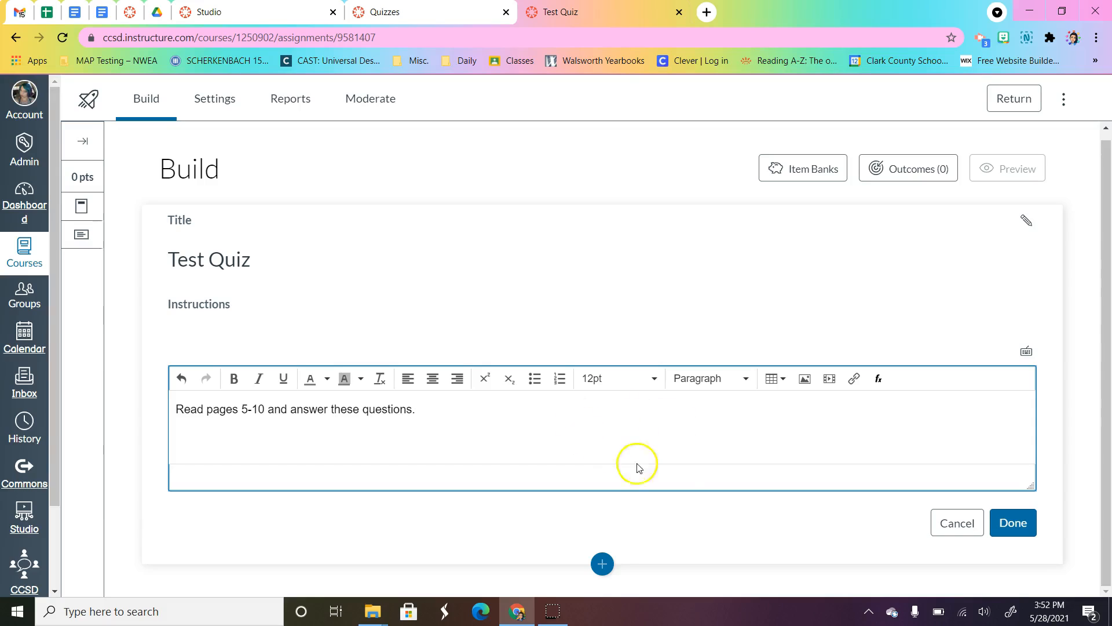
{"action": "left_click", "coordinate": [1016, 530]}
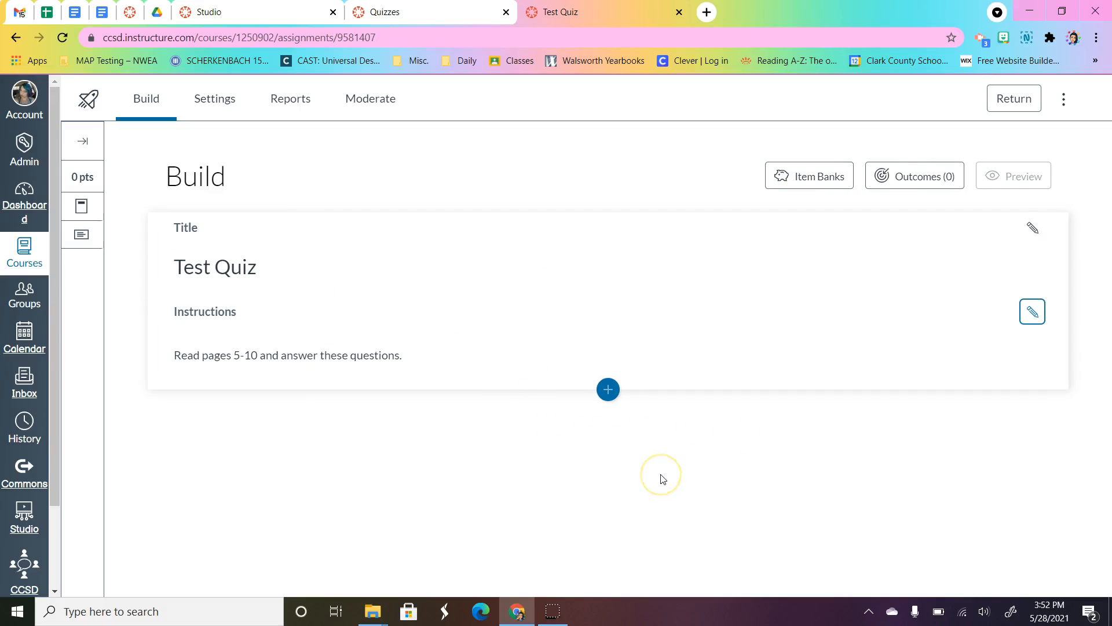
Step: Insert a Multiple Answer question with the stem "What is a double digit number?" and the answers 6, 21, 87 and 9
{"action": "left_click", "coordinate": [608, 389]}
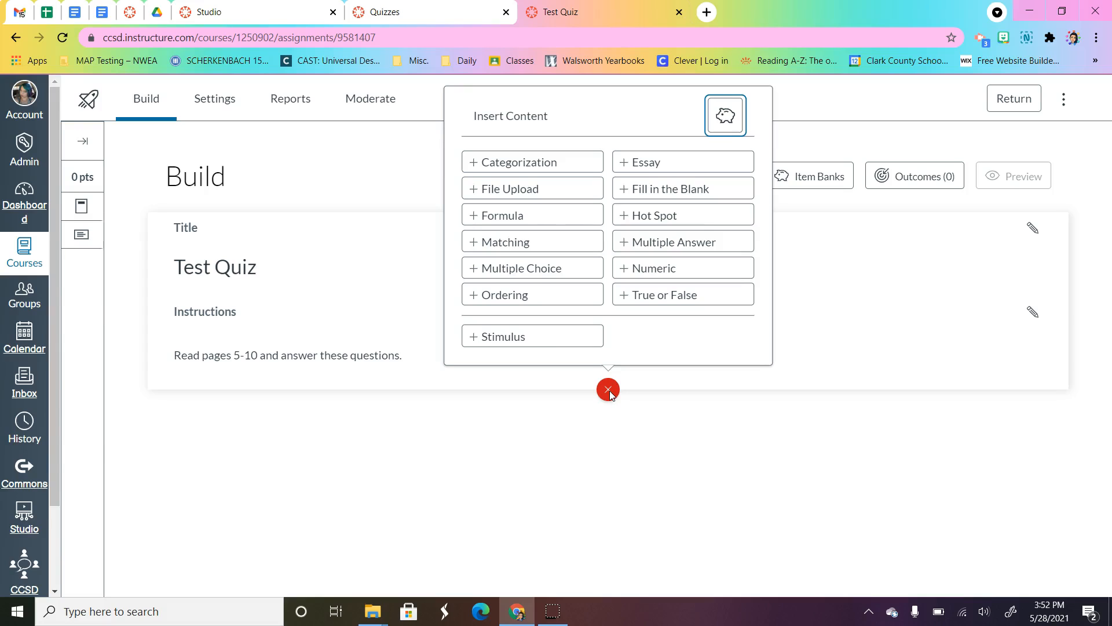
{"action": "left_click", "coordinate": [645, 241]}
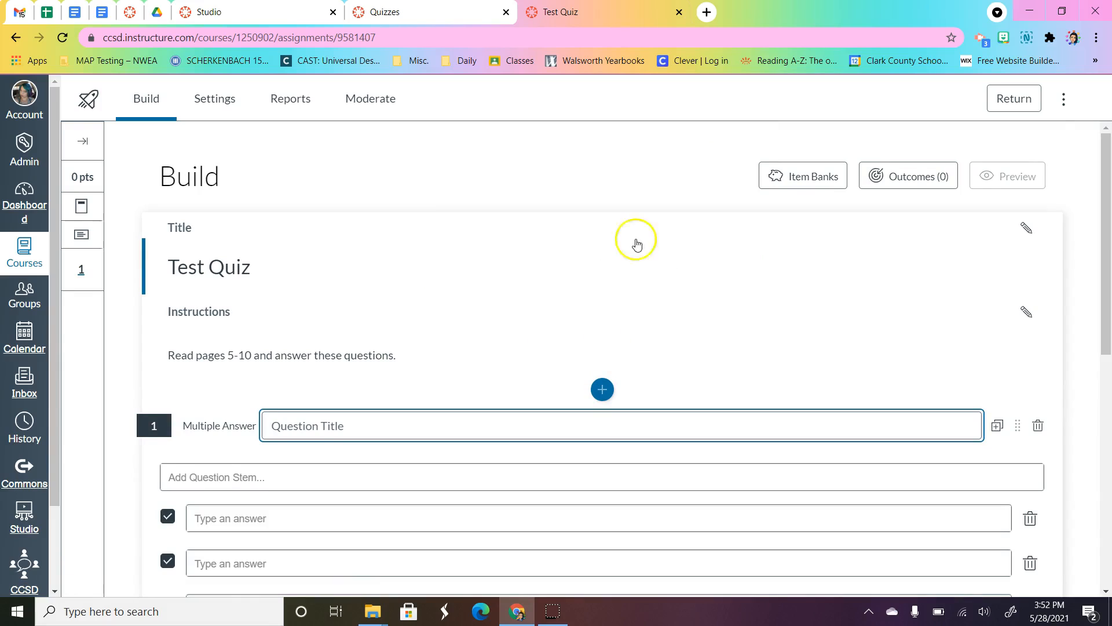
{"action": "scroll", "coordinate": [516, 290], "scroll_direction": "down", "scroll_amount": 3}
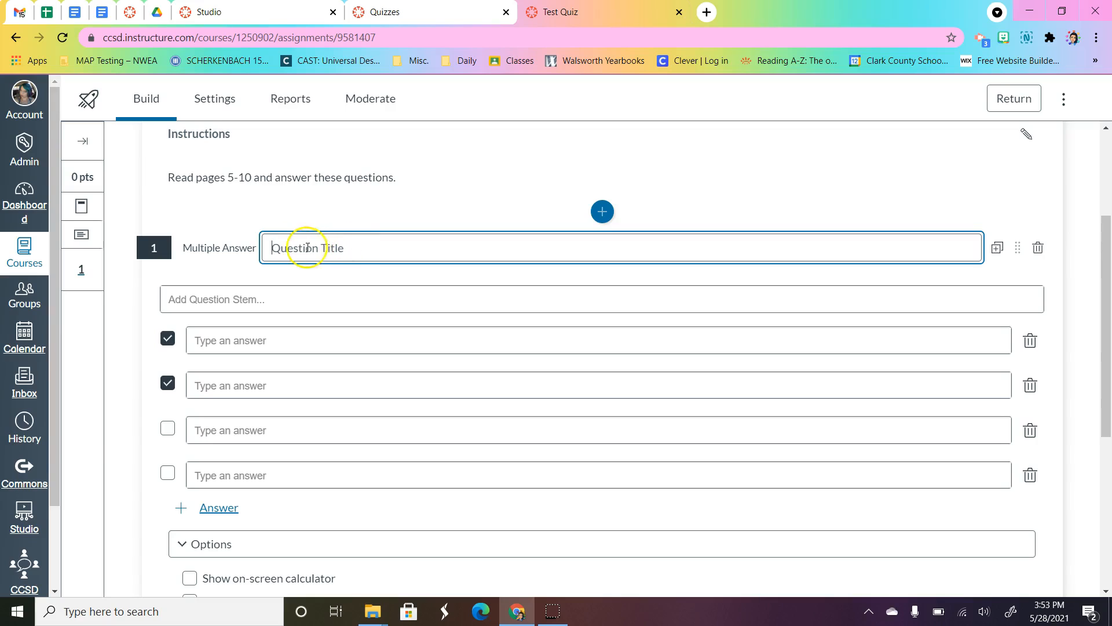
{"action": "left_click", "coordinate": [216, 299]}
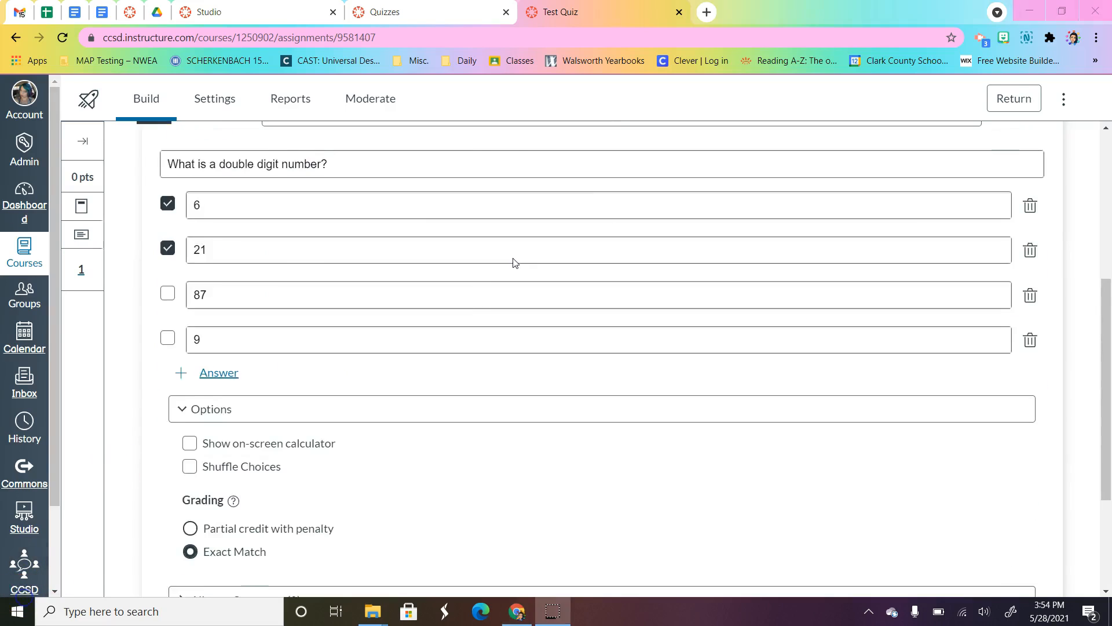
{"action": "scroll", "coordinate": [369, 267], "scroll_direction": "up", "scroll_amount": 2}
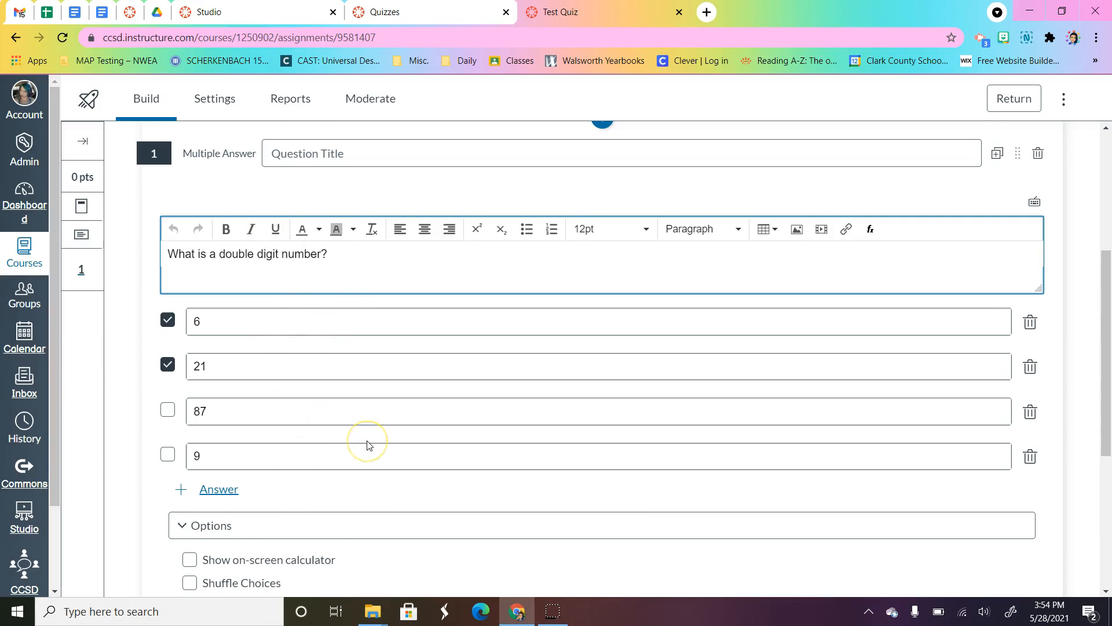
Step: Unmark 6 and mark 87 as correct, so that 21 and 87 are the question's correct answers
{"action": "scroll", "coordinate": [369, 445], "scroll_direction": "down", "scroll_amount": 1}
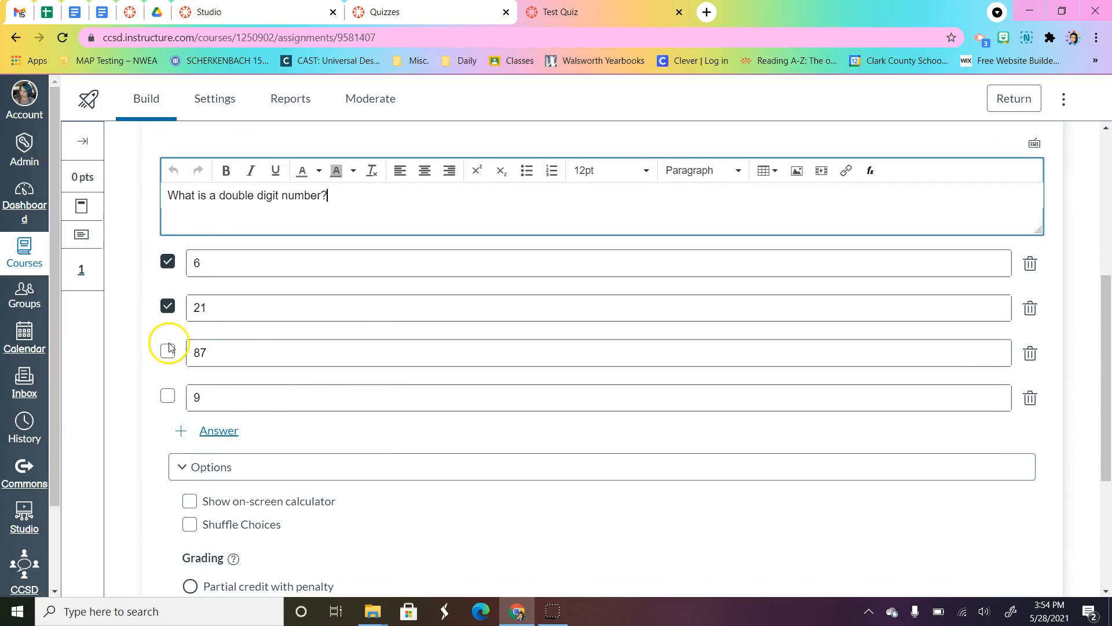
{"action": "left_click", "coordinate": [167, 263]}
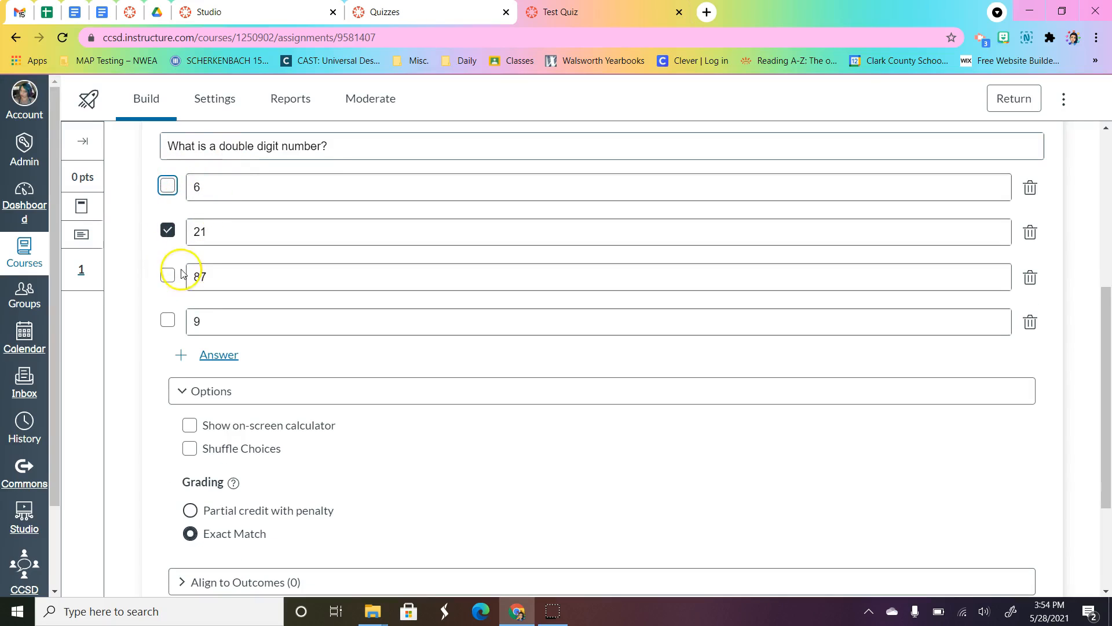
{"action": "left_click", "coordinate": [162, 276]}
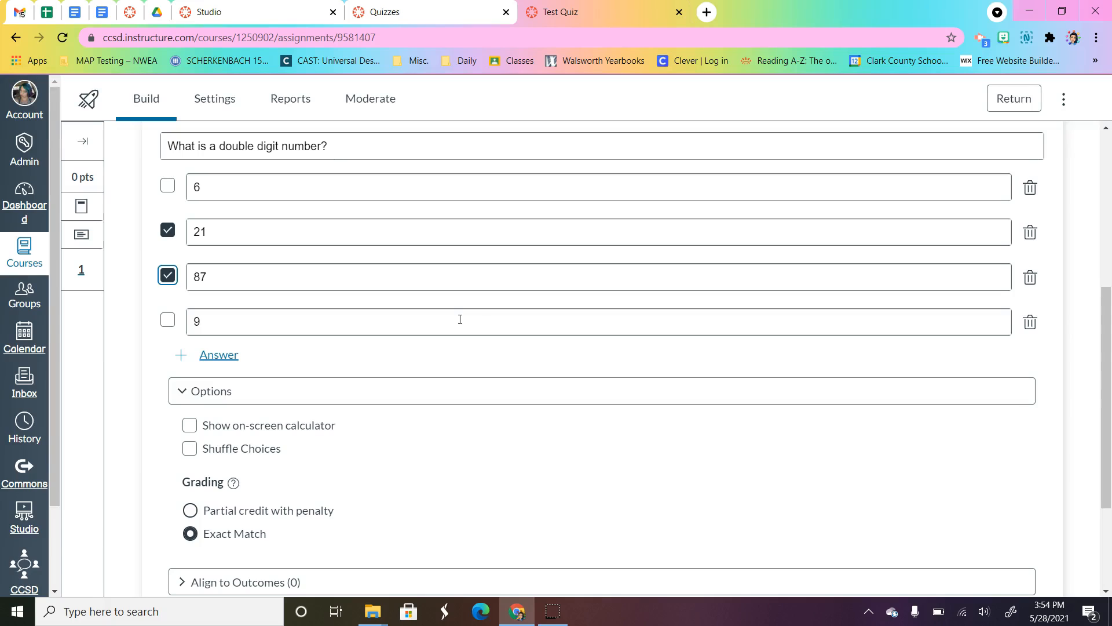
Step: Examine the question's display and grading options and the text formatting tools for the stem and the first answer
{"action": "scroll", "coordinate": [549, 449], "scroll_direction": "down", "scroll_amount": 2}
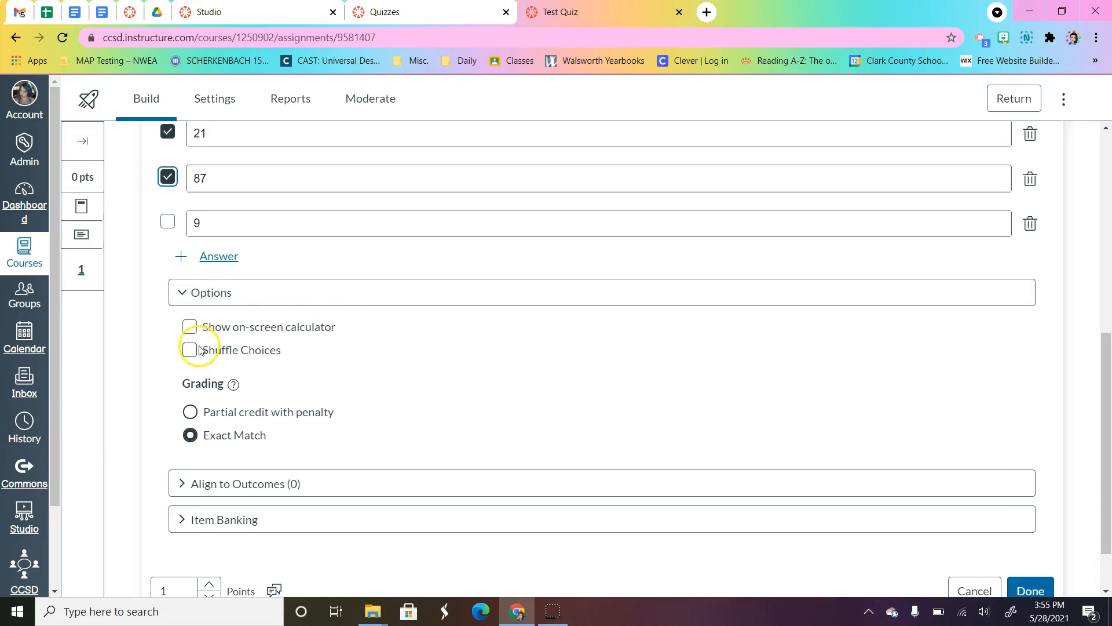
{"action": "scroll", "coordinate": [278, 362], "scroll_direction": "up", "scroll_amount": 1}
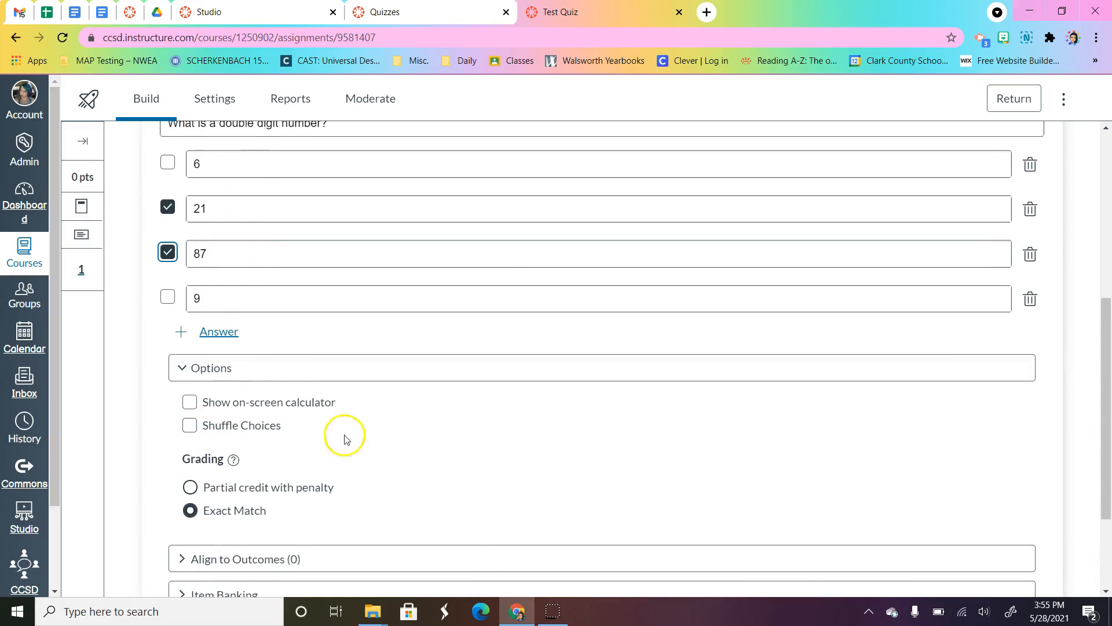
{"action": "scroll", "coordinate": [348, 436], "scroll_direction": "up", "scroll_amount": 1}
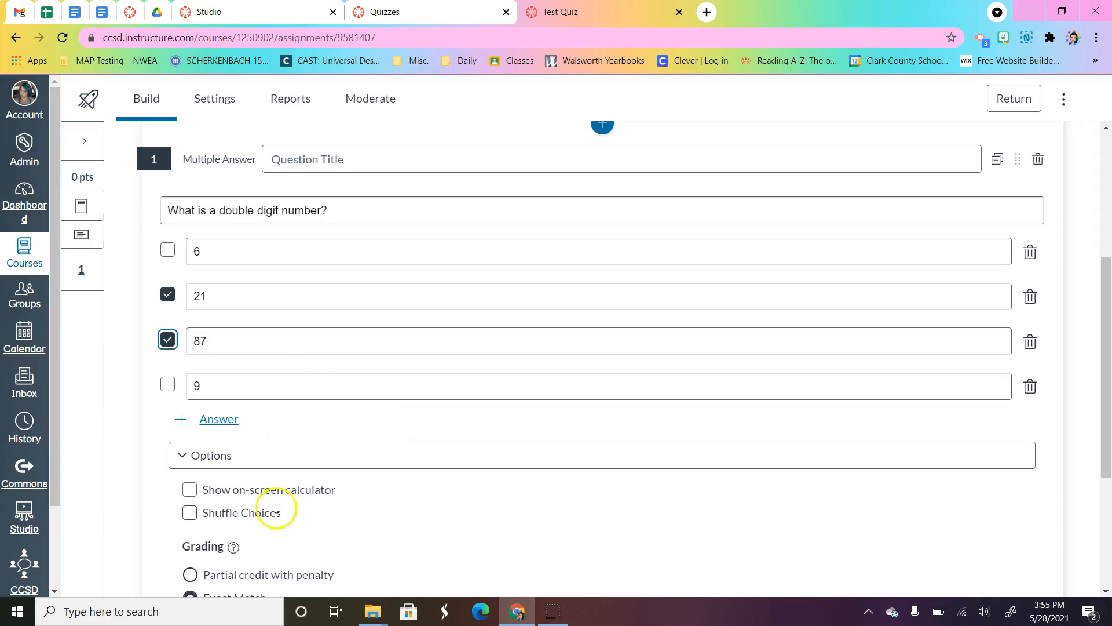
{"action": "left_click", "coordinate": [424, 214]}
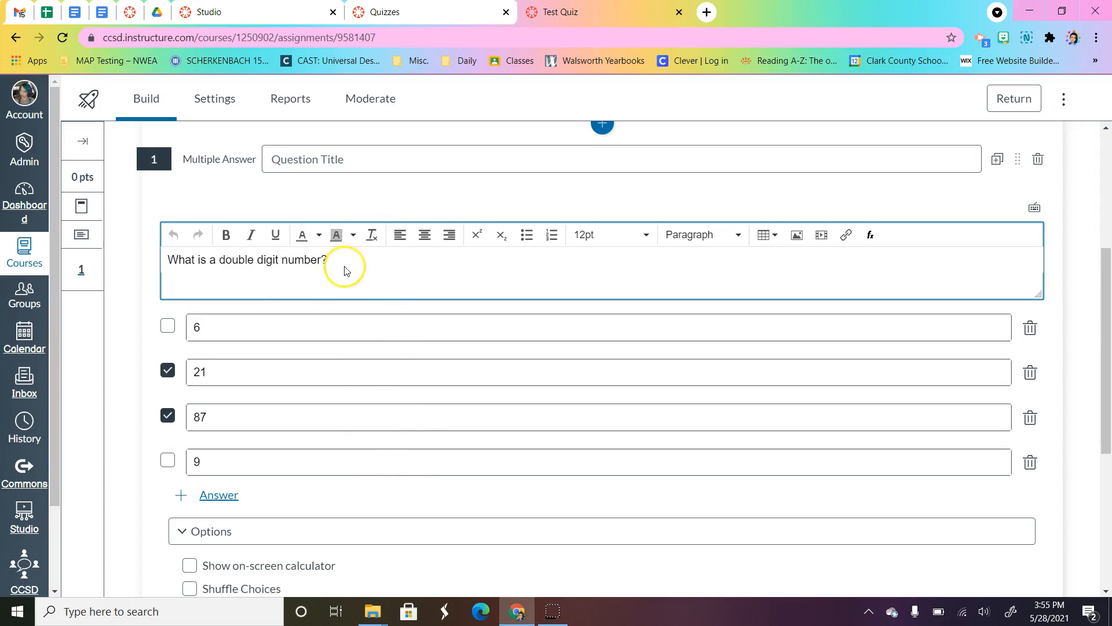
{"action": "scroll", "coordinate": [385, 260], "scroll_direction": "down", "scroll_amount": 2}
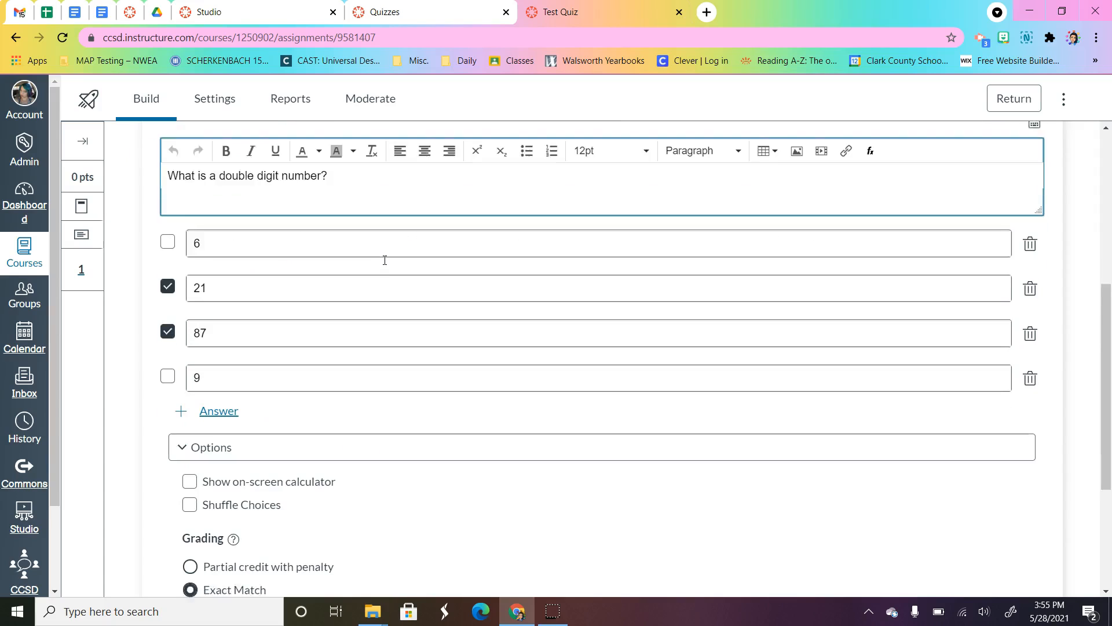
{"action": "left_click", "coordinate": [552, 207]}
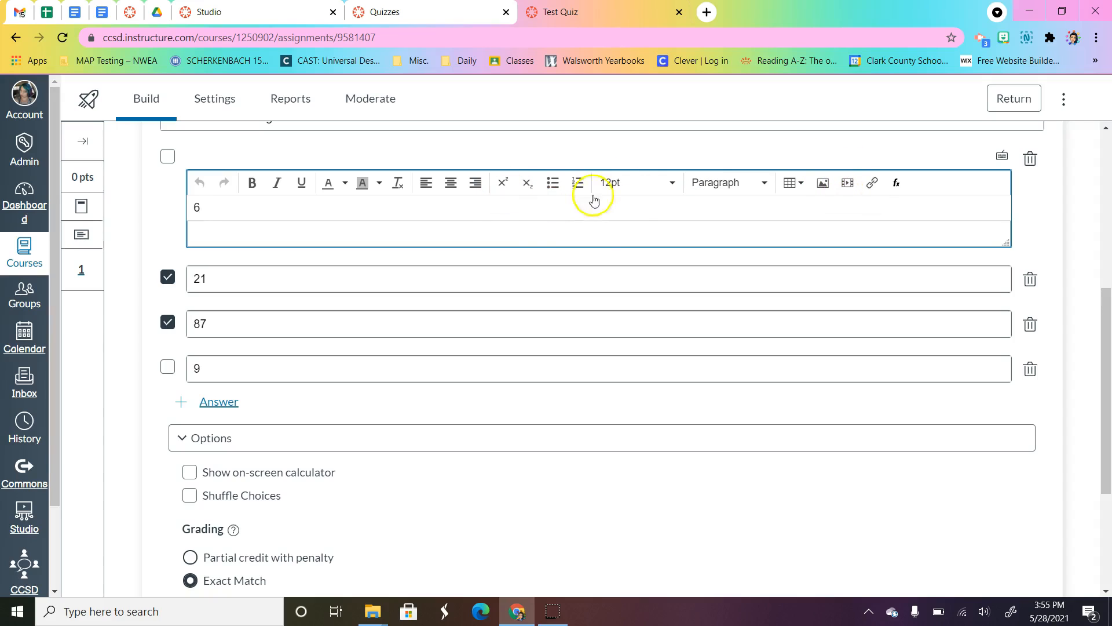
{"action": "scroll", "coordinate": [390, 420], "scroll_direction": "down", "scroll_amount": 1}
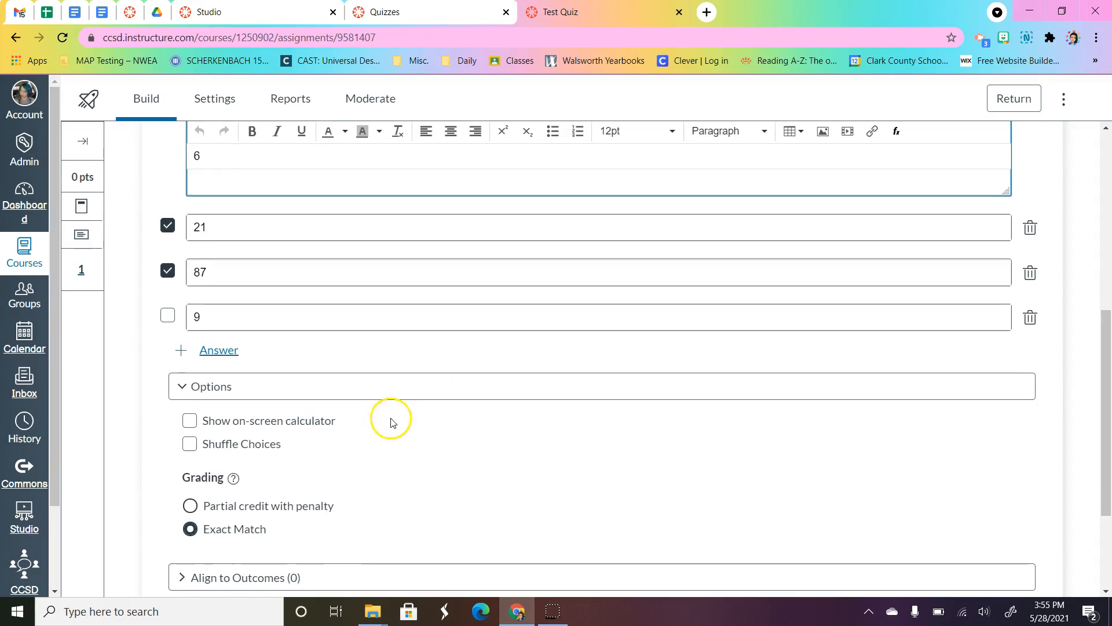
{"action": "scroll", "coordinate": [371, 419], "scroll_direction": "up", "scroll_amount": 2}
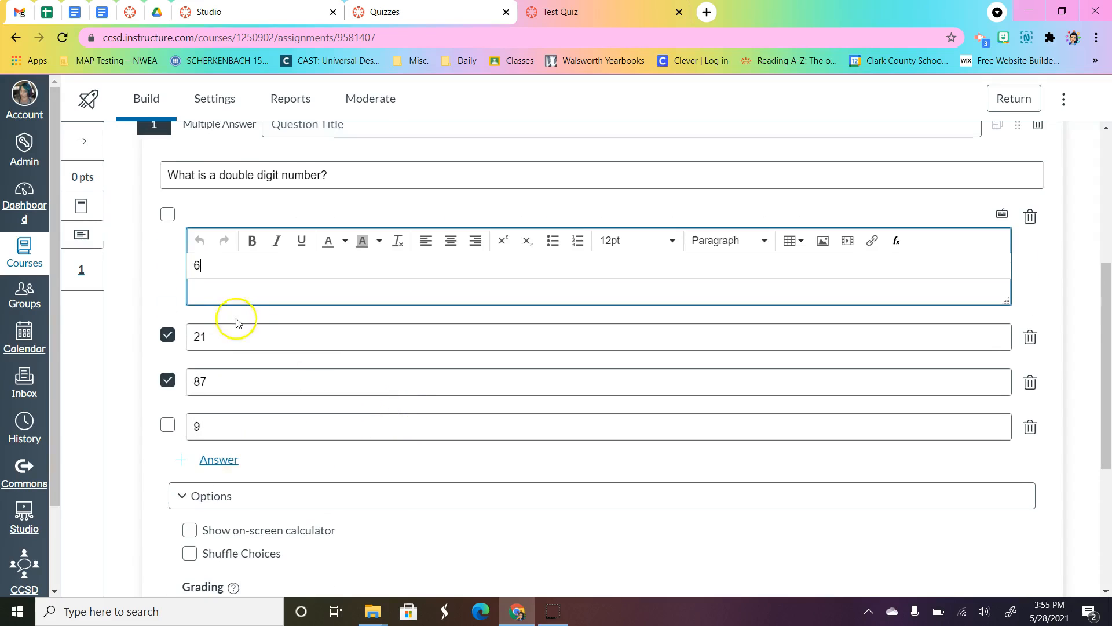
{"action": "left_click", "coordinate": [154, 269]}
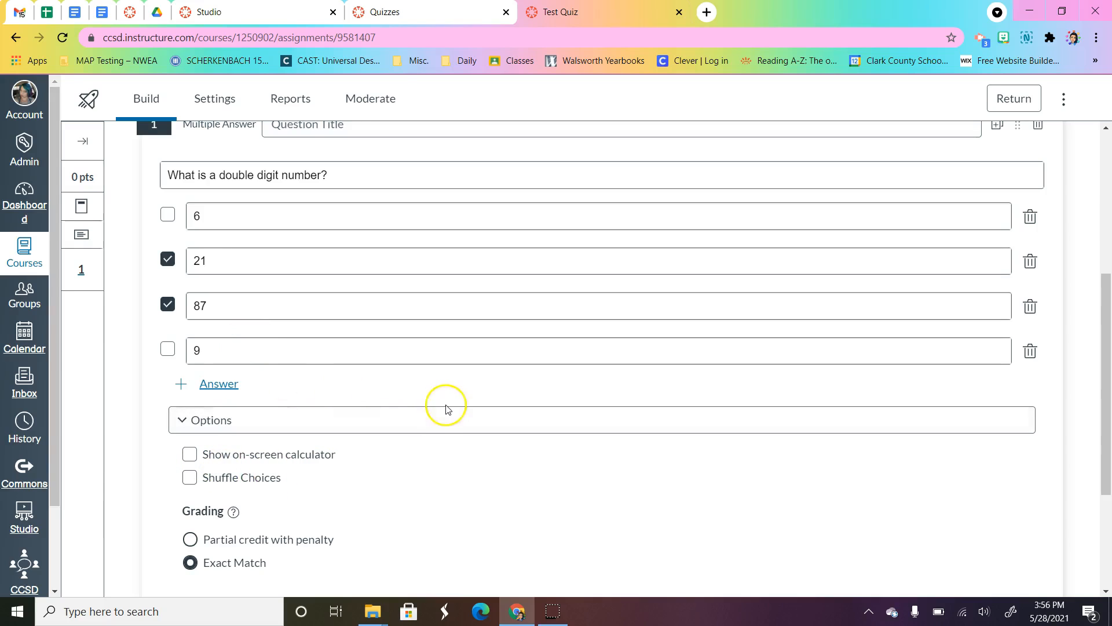
Step: Keep Exact Match grading, set the double digit question's value to 2 points, and save the question
{"action": "scroll", "coordinate": [445, 407], "scroll_direction": "down", "scroll_amount": 2}
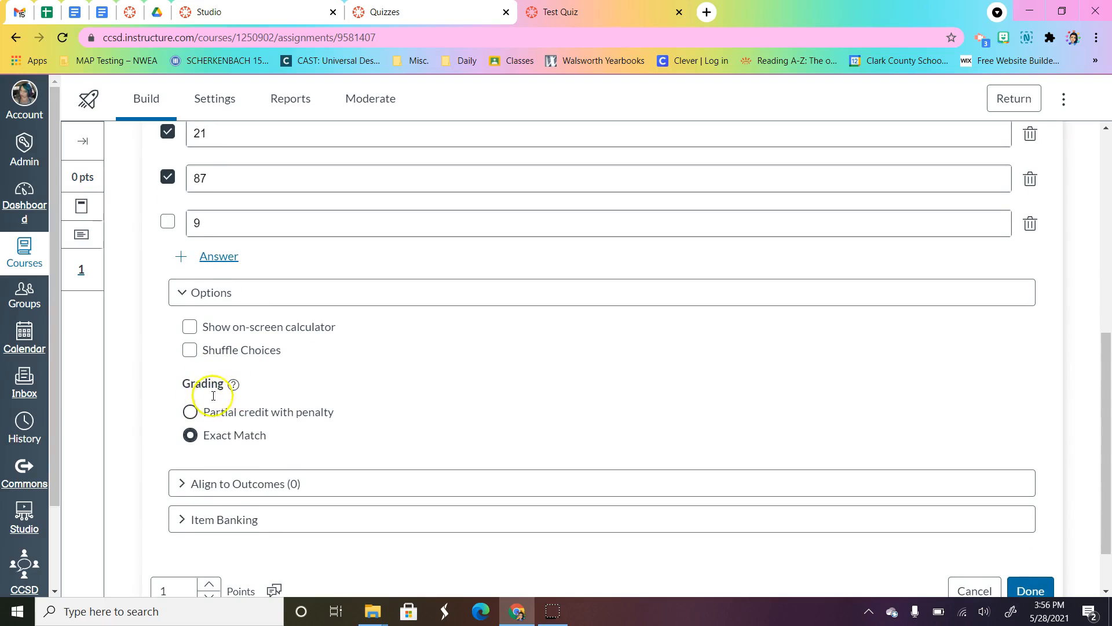
{"action": "scroll", "coordinate": [415, 413], "scroll_direction": "up", "scroll_amount": 4}
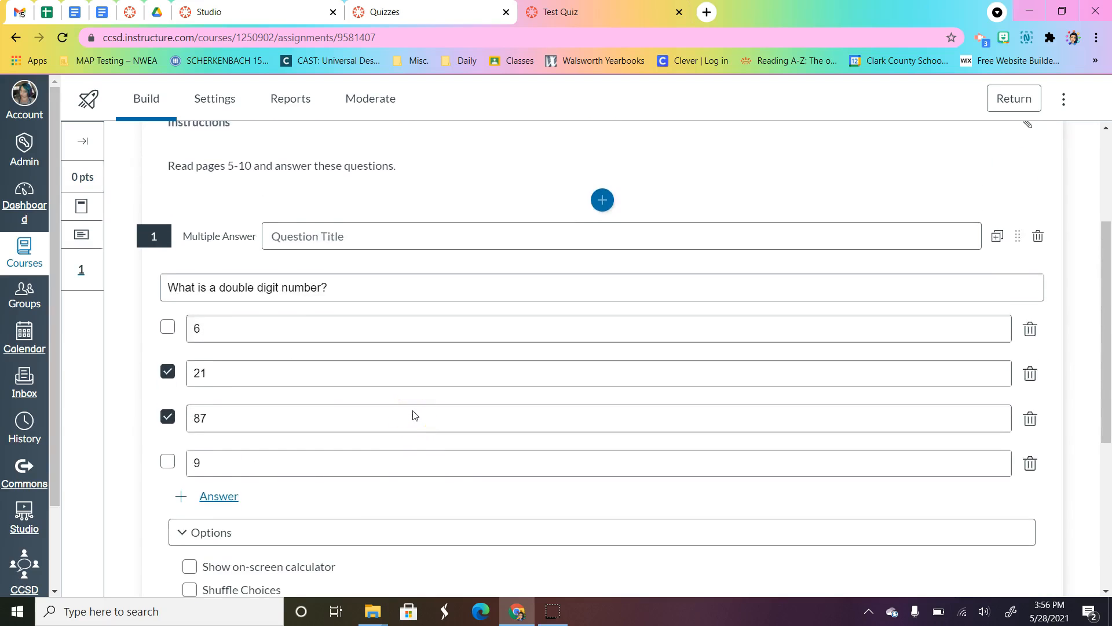
{"action": "scroll", "coordinate": [415, 414], "scroll_direction": "down", "scroll_amount": 3}
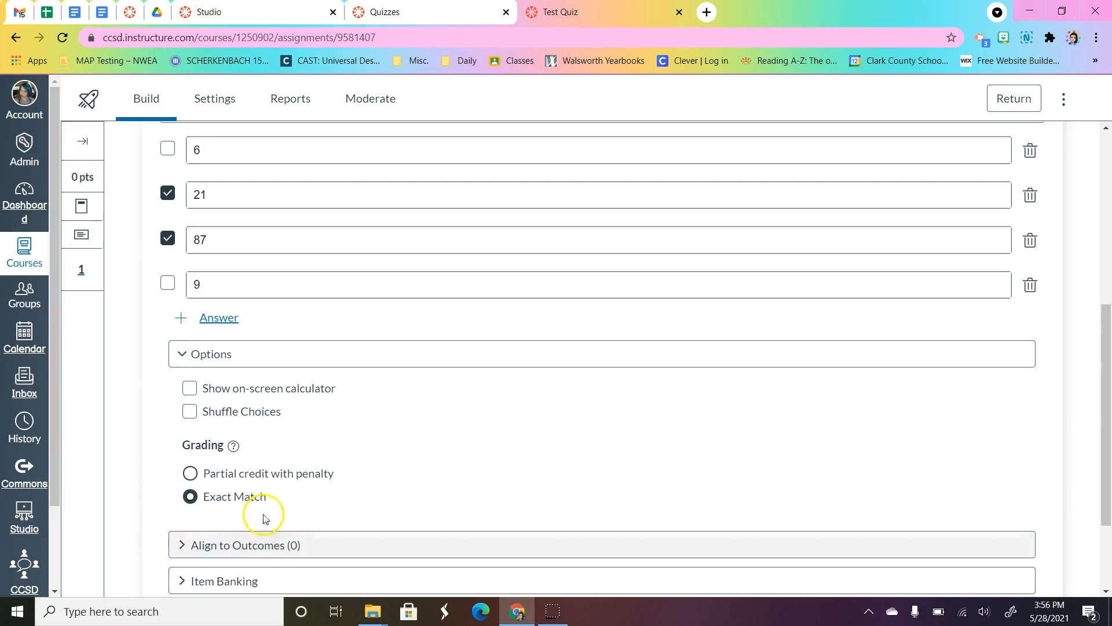
{"action": "scroll", "coordinate": [504, 415], "scroll_direction": "down", "scroll_amount": 2}
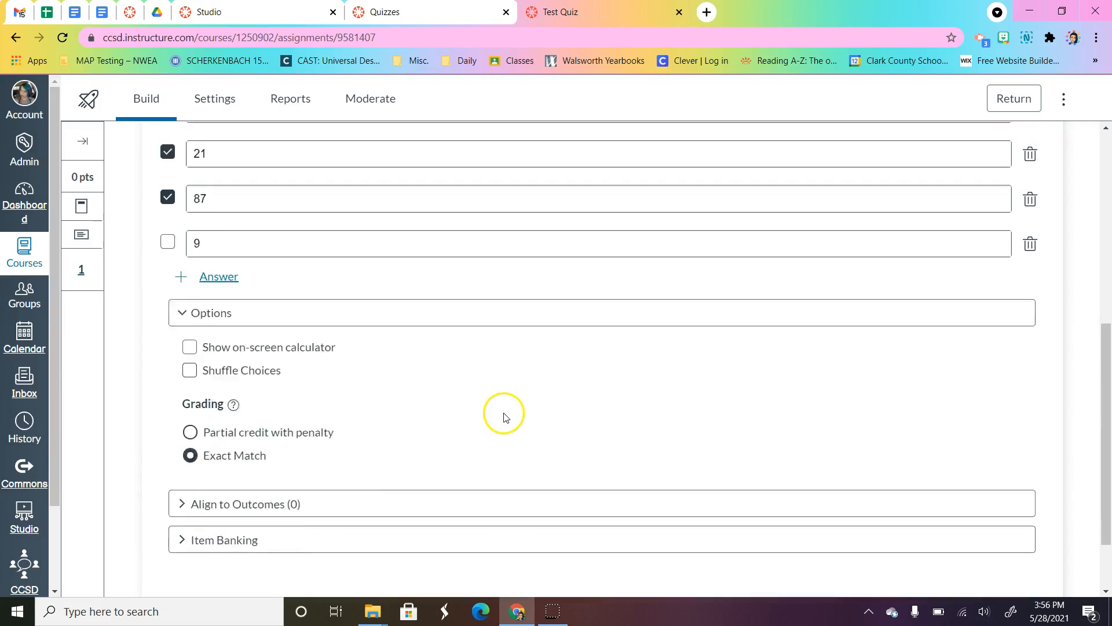
{"action": "scroll", "coordinate": [350, 526], "scroll_direction": "up", "scroll_amount": 1}
{"action": "scroll", "coordinate": [350, 526], "scroll_direction": "down", "scroll_amount": 1}
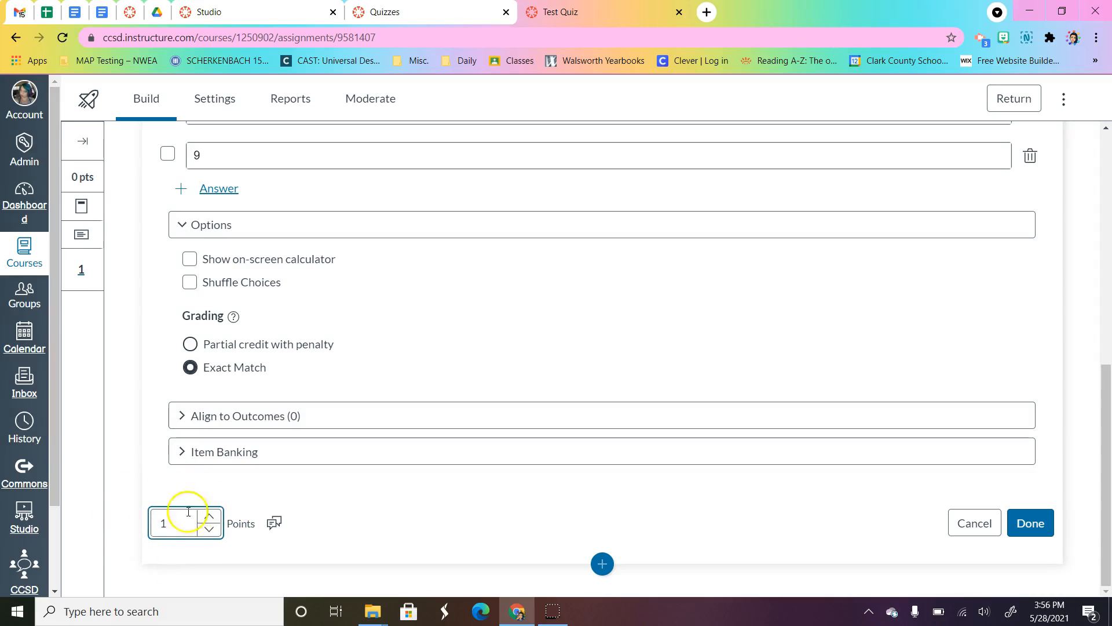
{"action": "left_click", "coordinate": [216, 516]}
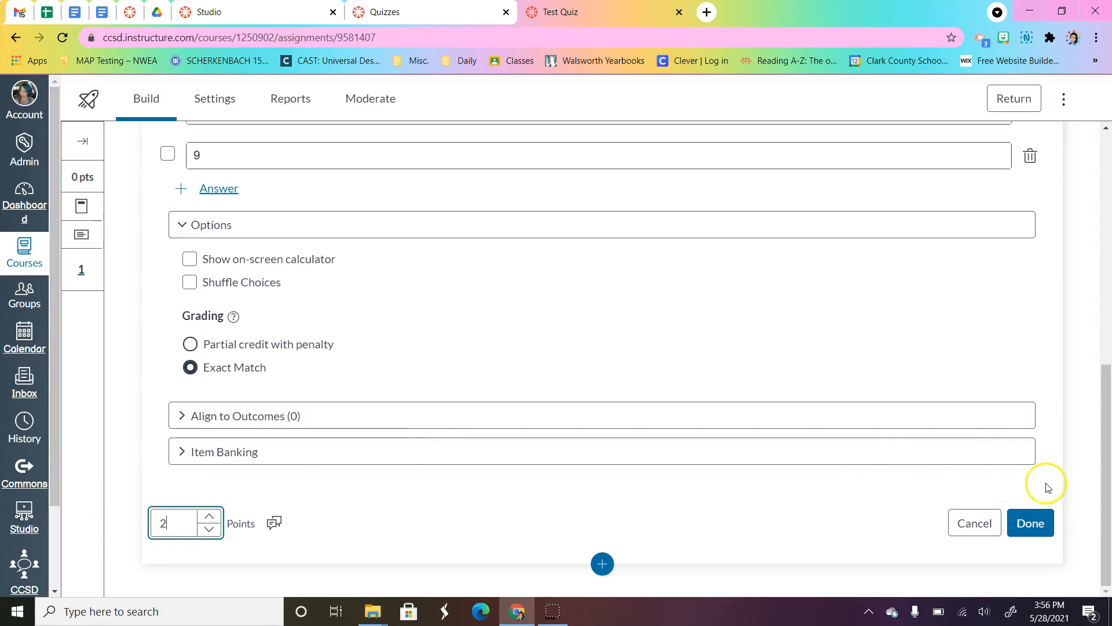
{"action": "left_click", "coordinate": [1032, 524]}
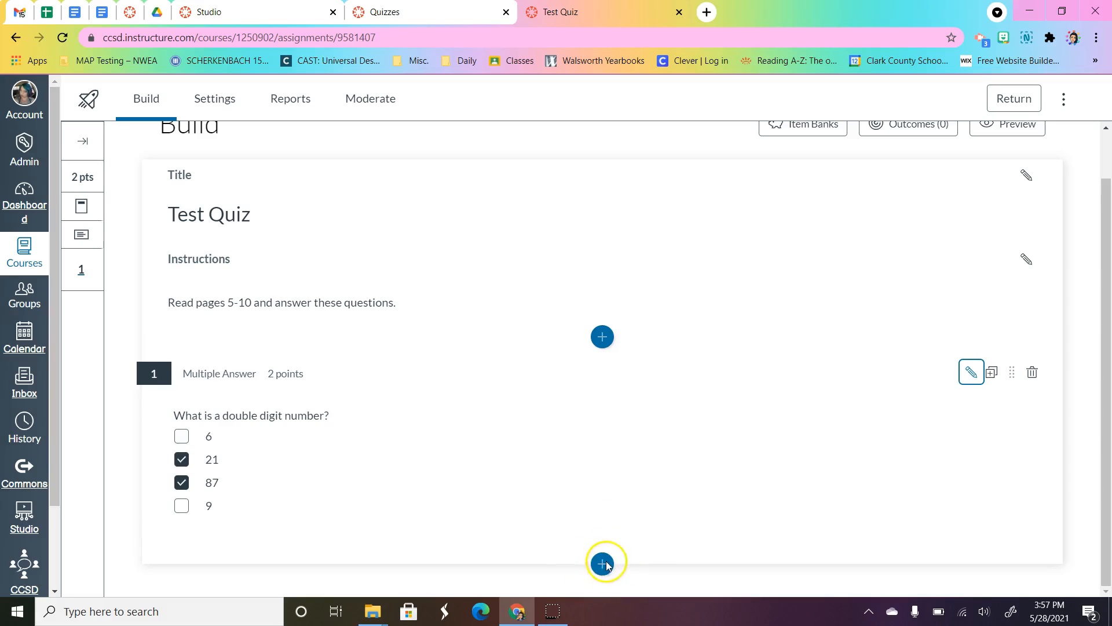
Step: Preview Test Quiz as students will see it, then exit the preview
{"action": "scroll", "coordinate": [652, 528], "scroll_direction": "up", "scroll_amount": 1}
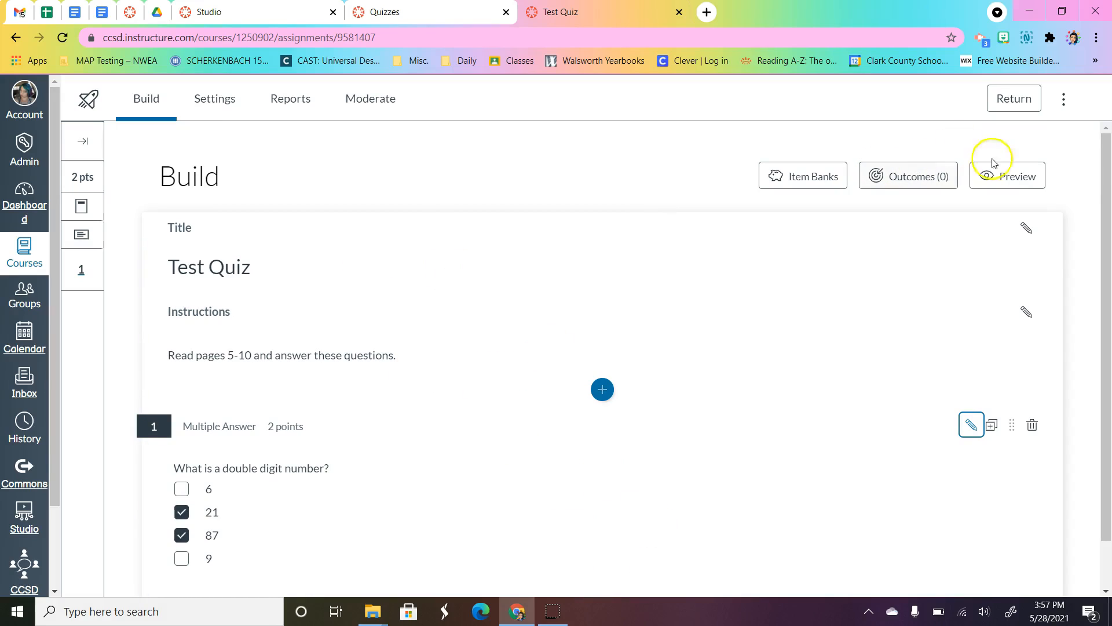
{"action": "left_click", "coordinate": [1027, 177]}
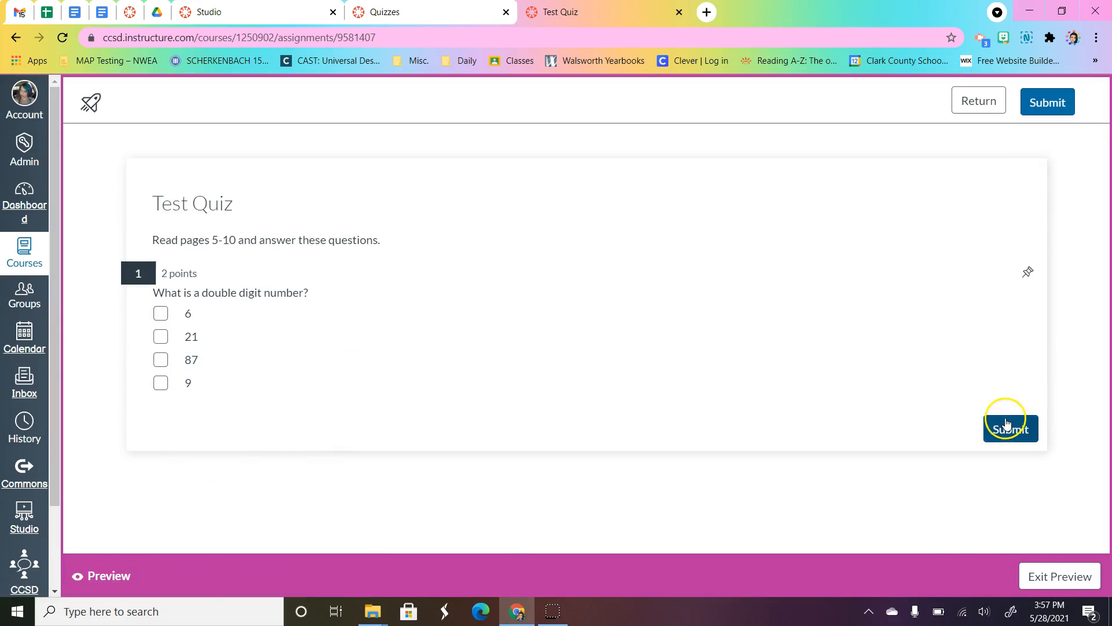
{"action": "left_click", "coordinate": [1053, 576]}
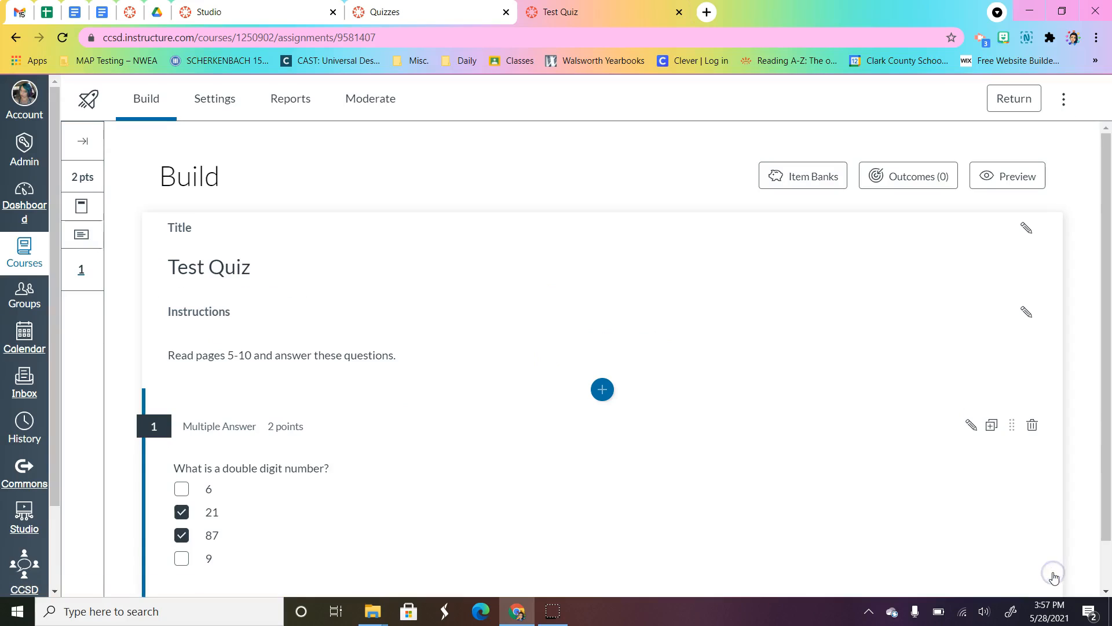
Step: Examine the total points and question list in the expanded question navigator, and collapse it again
{"action": "left_click", "coordinate": [83, 143]}
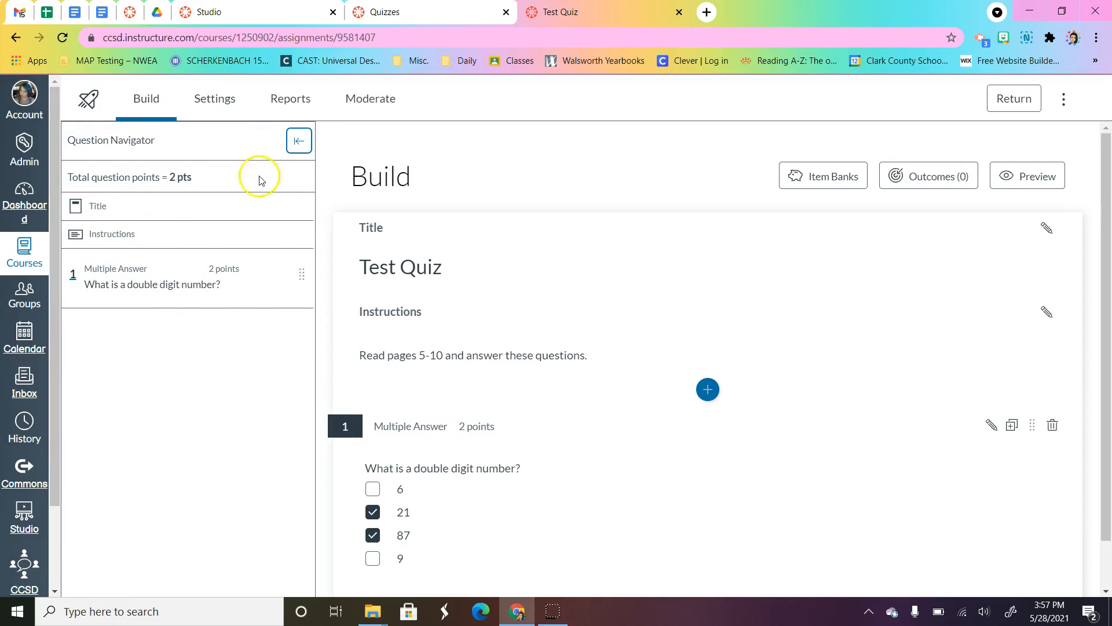
{"action": "left_click", "coordinate": [299, 145]}
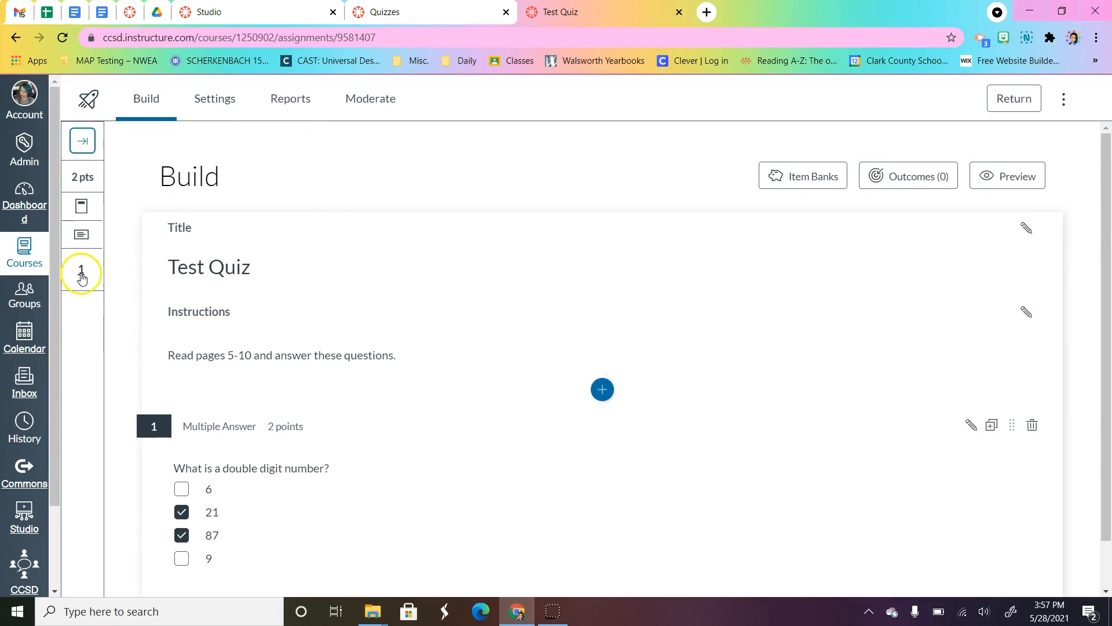
{"action": "scroll", "coordinate": [375, 322], "scroll_direction": "down", "scroll_amount": 1}
{"action": "scroll", "coordinate": [375, 322], "scroll_direction": "up", "scroll_amount": 1}
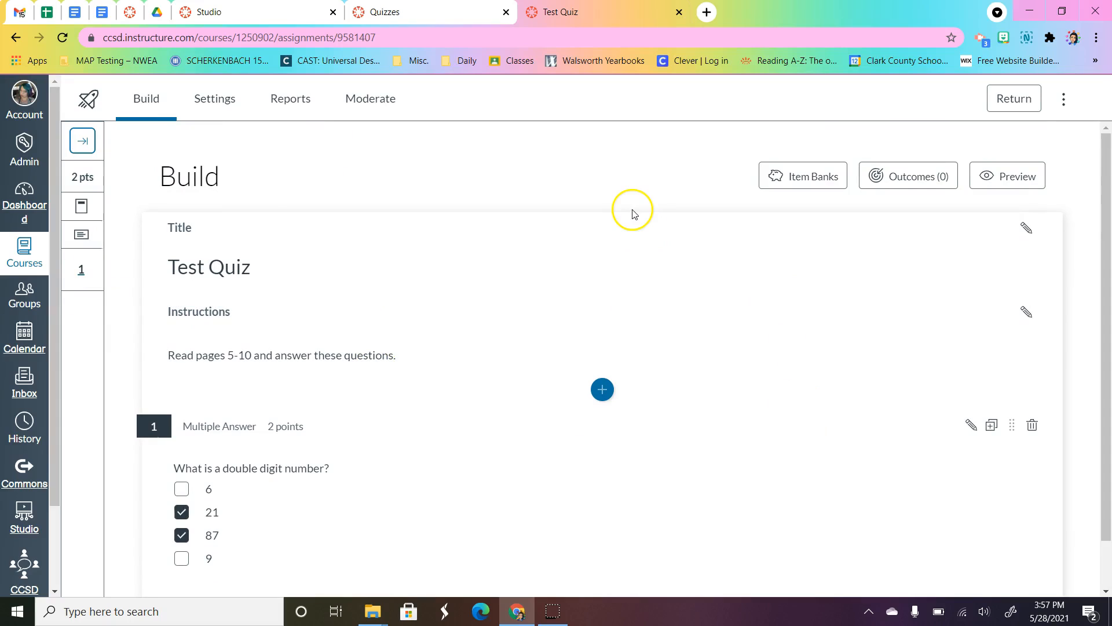
Step: Allow multiple attempts in Test Quiz's settings and keep the Highest score
{"action": "left_click", "coordinate": [229, 93]}
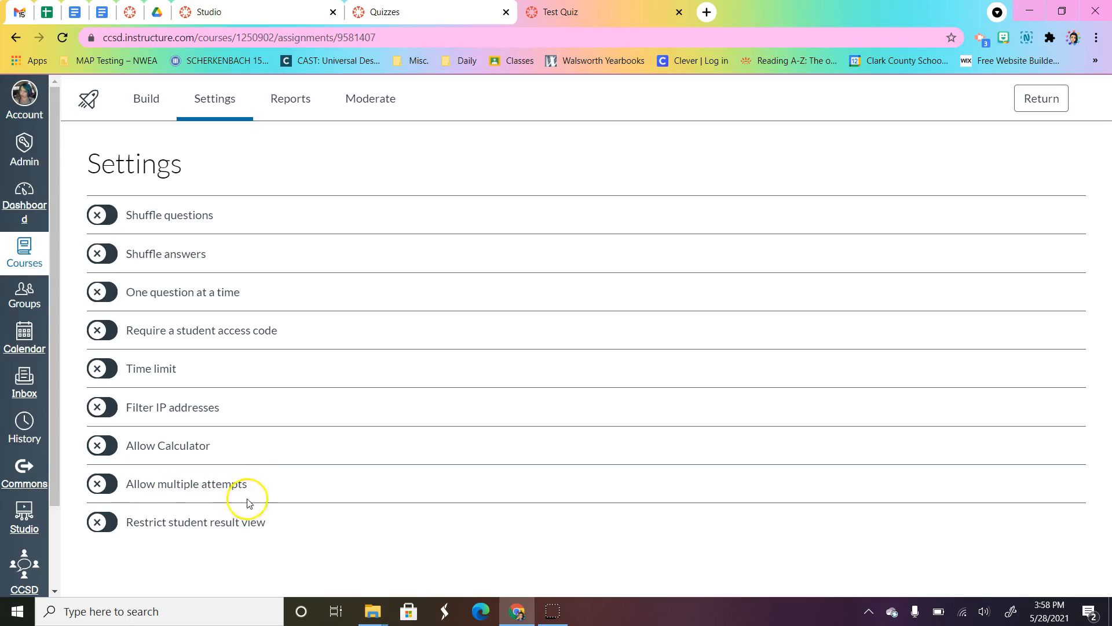
{"action": "left_click", "coordinate": [110, 484]}
{"action": "scroll", "coordinate": [308, 507], "scroll_direction": "down", "scroll_amount": 1}
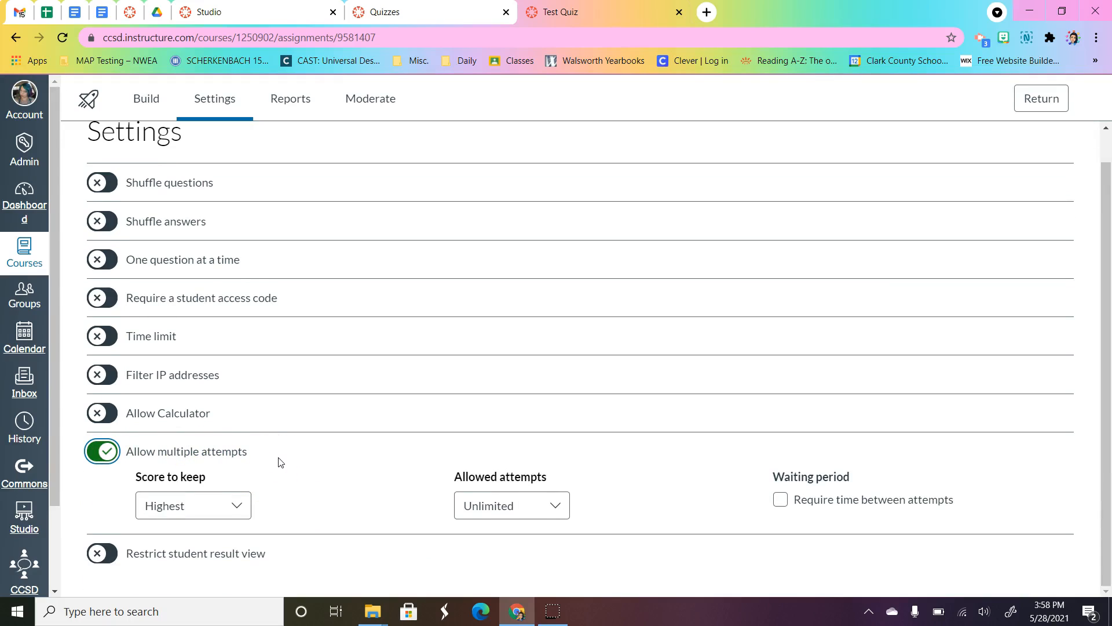
{"action": "left_click", "coordinate": [234, 505]}
{"action": "left_click", "coordinate": [498, 479]}
Step: Change the quiz's allowed attempts to Limited, with 2 attempts
{"action": "left_click", "coordinate": [559, 507]}
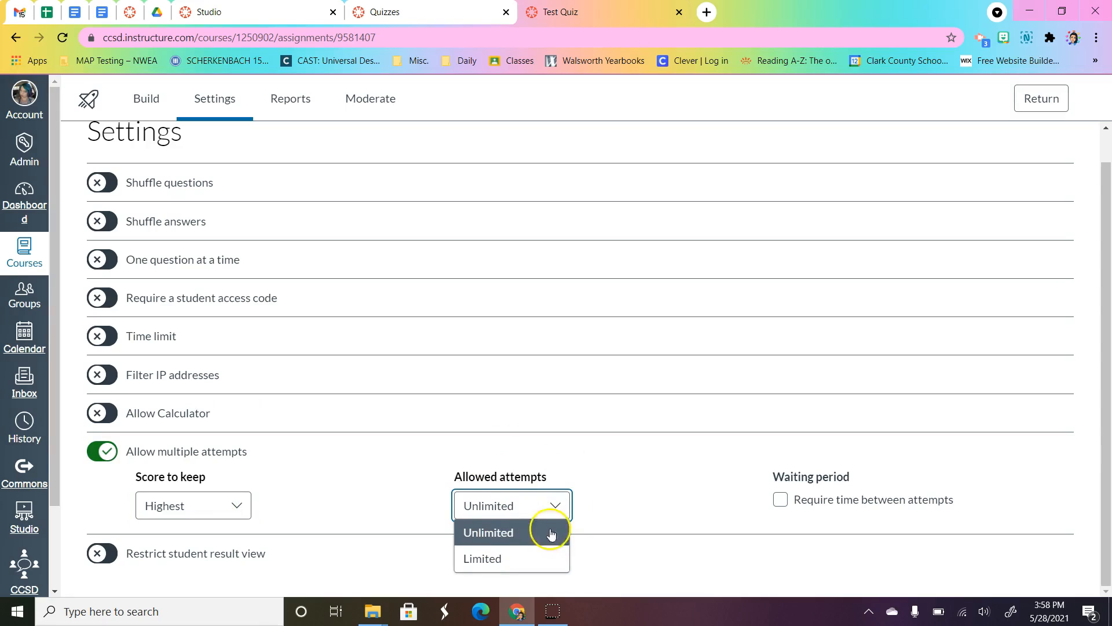
{"action": "left_click", "coordinate": [512, 561]}
{"action": "left_click", "coordinate": [513, 565]}
{"action": "left_click", "coordinate": [670, 509]}
{"action": "scroll", "coordinate": [707, 466], "scroll_direction": "down", "scroll_amount": 1}
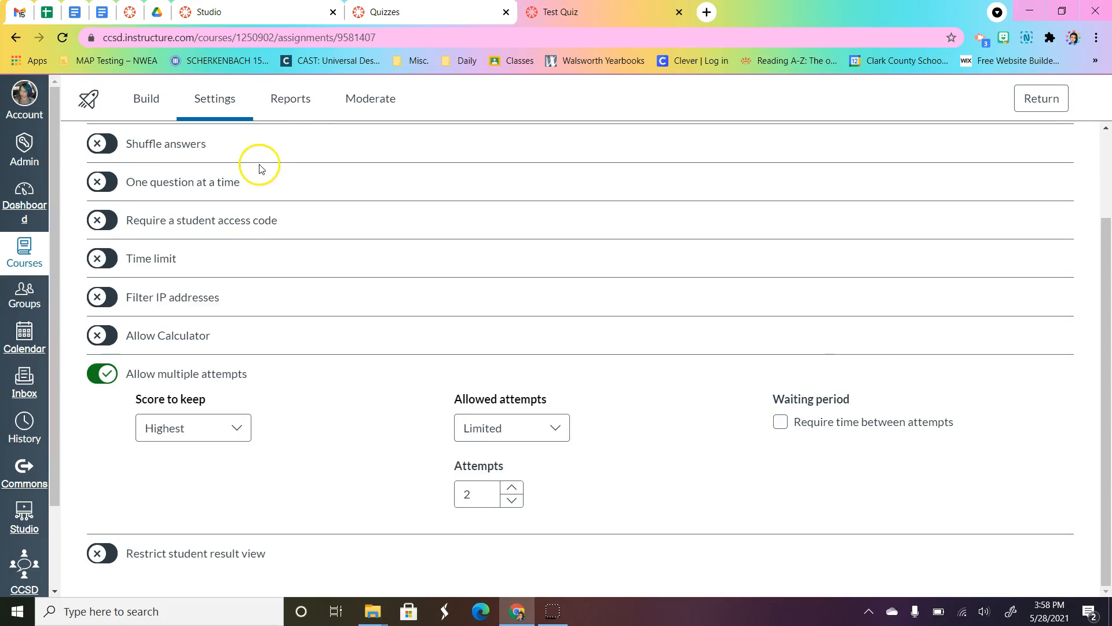
Step: Check the report types available for Test Quiz, and open the existing Sample Quiz in the quiz builder
{"action": "left_click", "coordinate": [289, 106]}
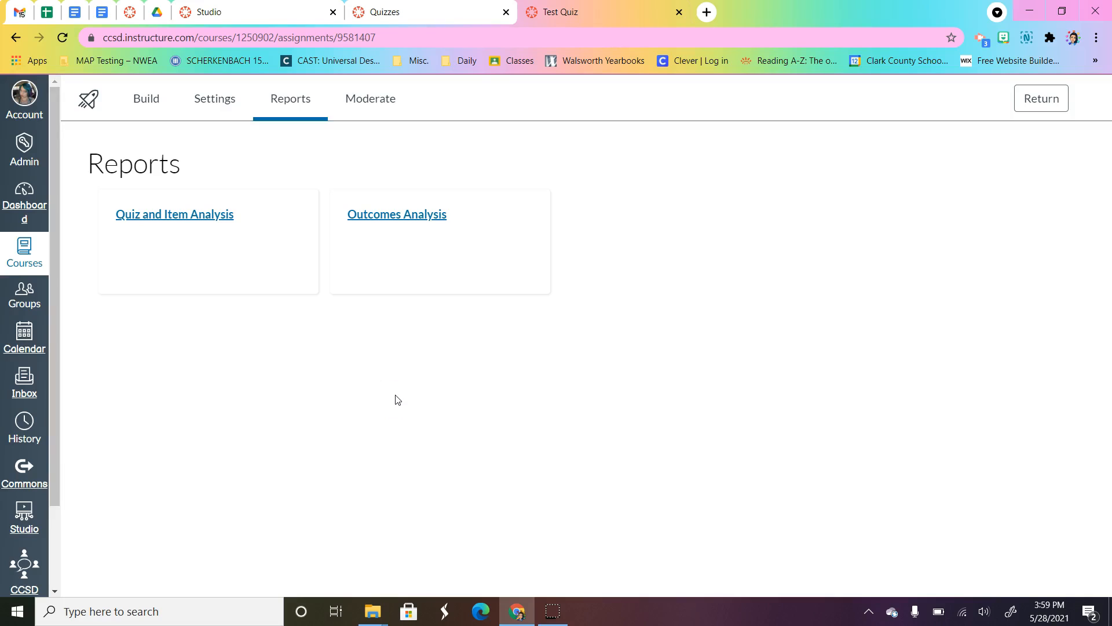
{"action": "left_click", "coordinate": [406, 20]}
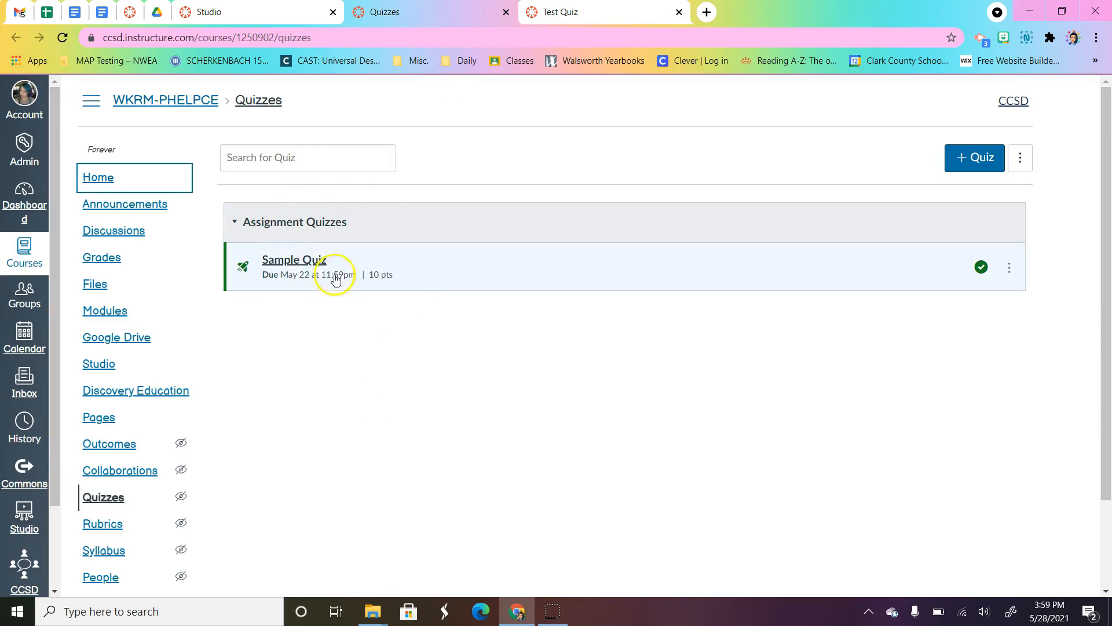
{"action": "left_click", "coordinate": [302, 266]}
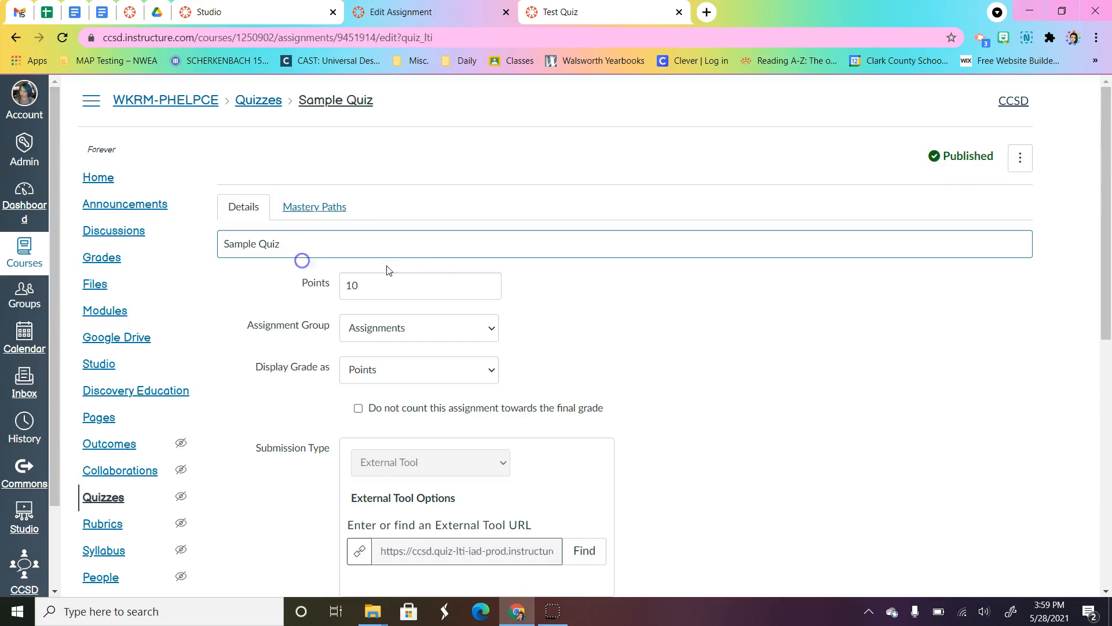
{"action": "scroll", "coordinate": [877, 291], "scroll_direction": "down", "scroll_amount": 10}
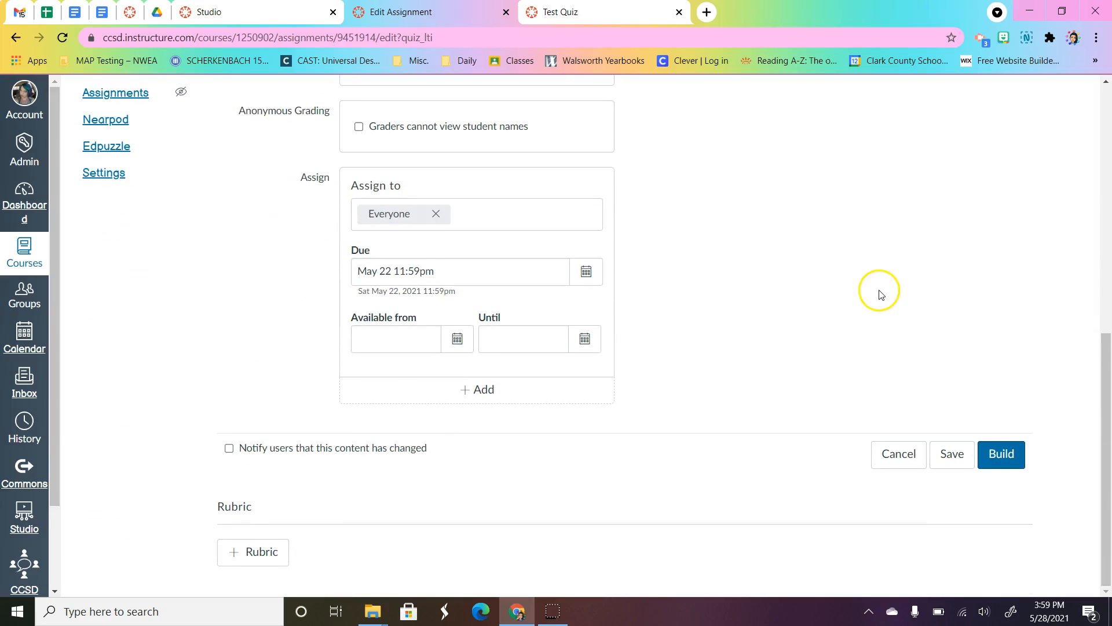
{"action": "left_click", "coordinate": [1011, 453]}
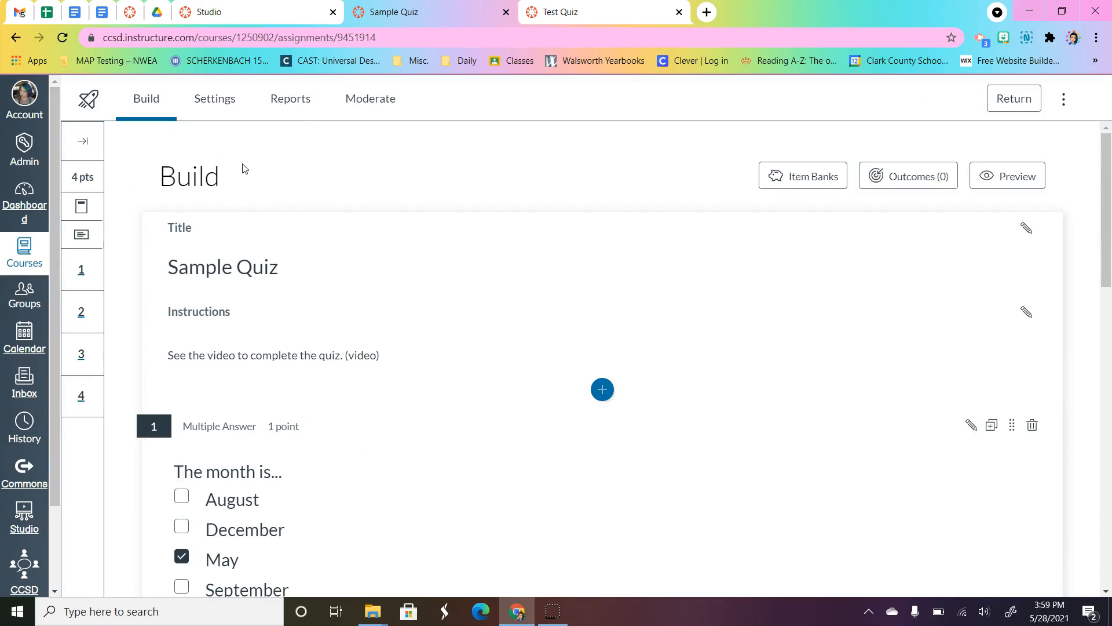
Step: Open Sample Quiz's Quiz and Item Analysis report and examine its score statistics, distribution and item analysis
{"action": "left_click", "coordinate": [289, 98]}
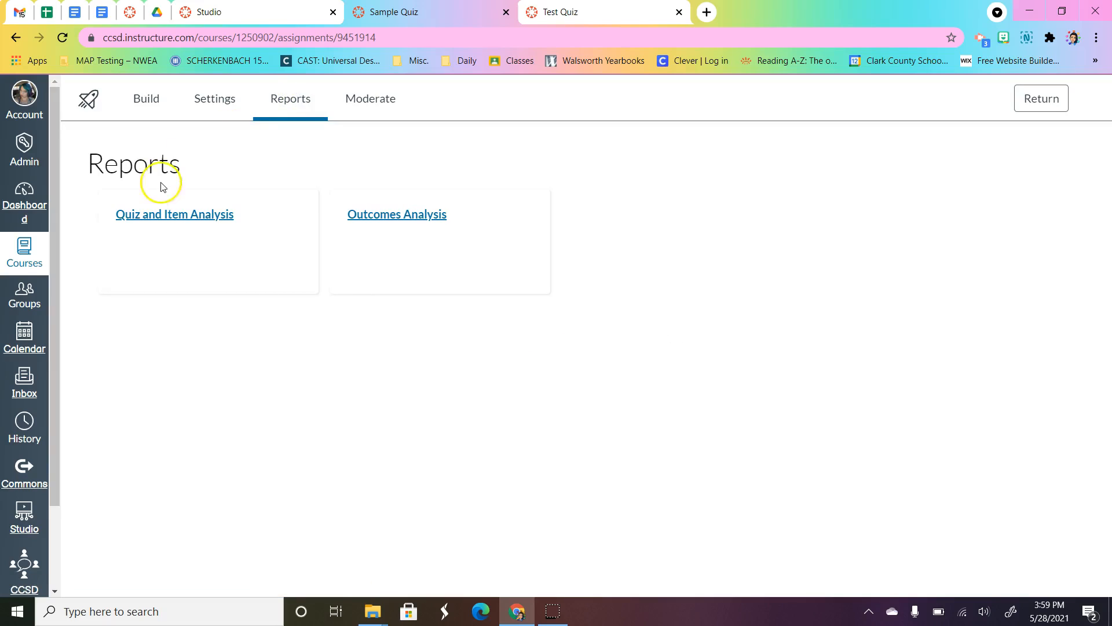
{"action": "left_click", "coordinate": [179, 224]}
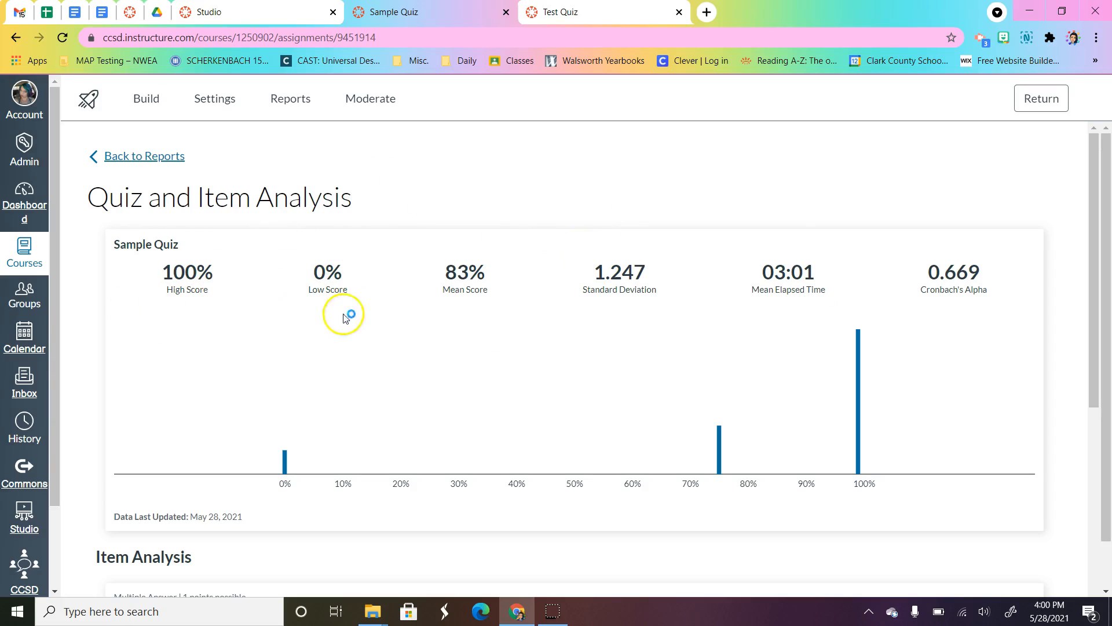
{"action": "scroll", "coordinate": [839, 268], "scroll_direction": "down", "scroll_amount": 4}
{"action": "left_click", "coordinate": [1020, 399]}
{"action": "scroll", "coordinate": [699, 413], "scroll_direction": "down", "scroll_amount": 3}
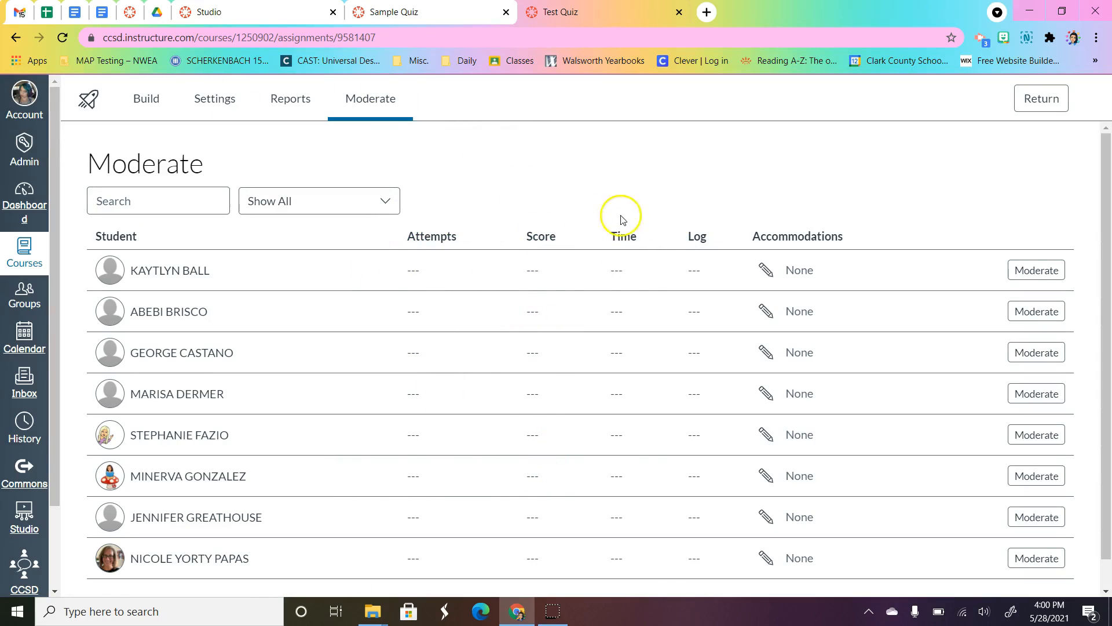
Step: Examine the time adjustment options in the first student's accommodations for Test Quiz, and close them without choosing one
{"action": "scroll", "coordinate": [799, 224], "scroll_direction": "down", "scroll_amount": 1}
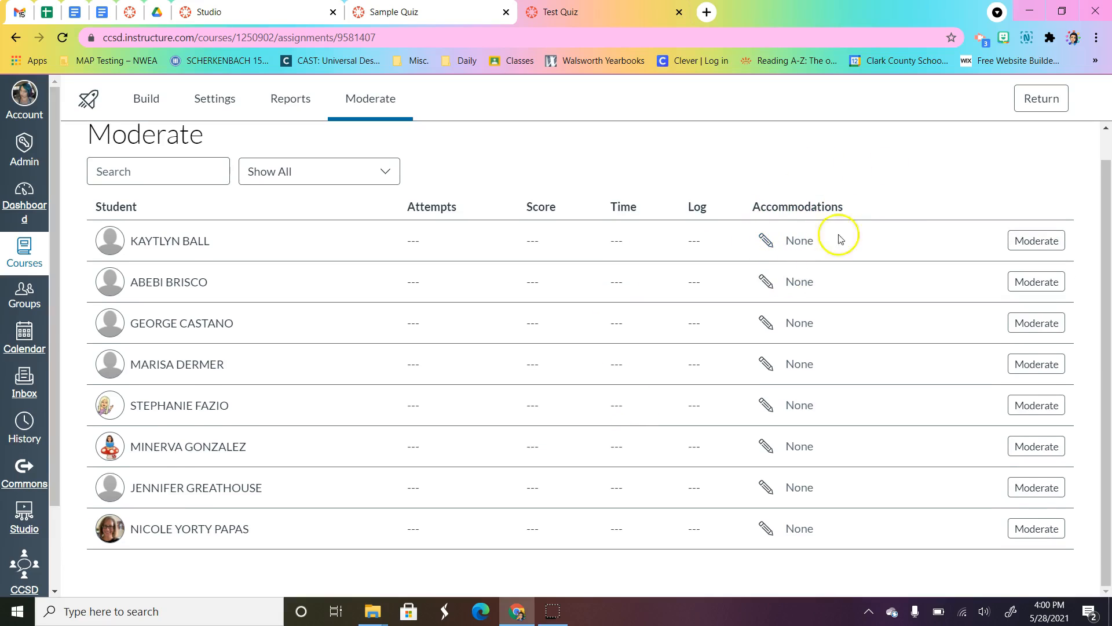
{"action": "left_click", "coordinate": [766, 242]}
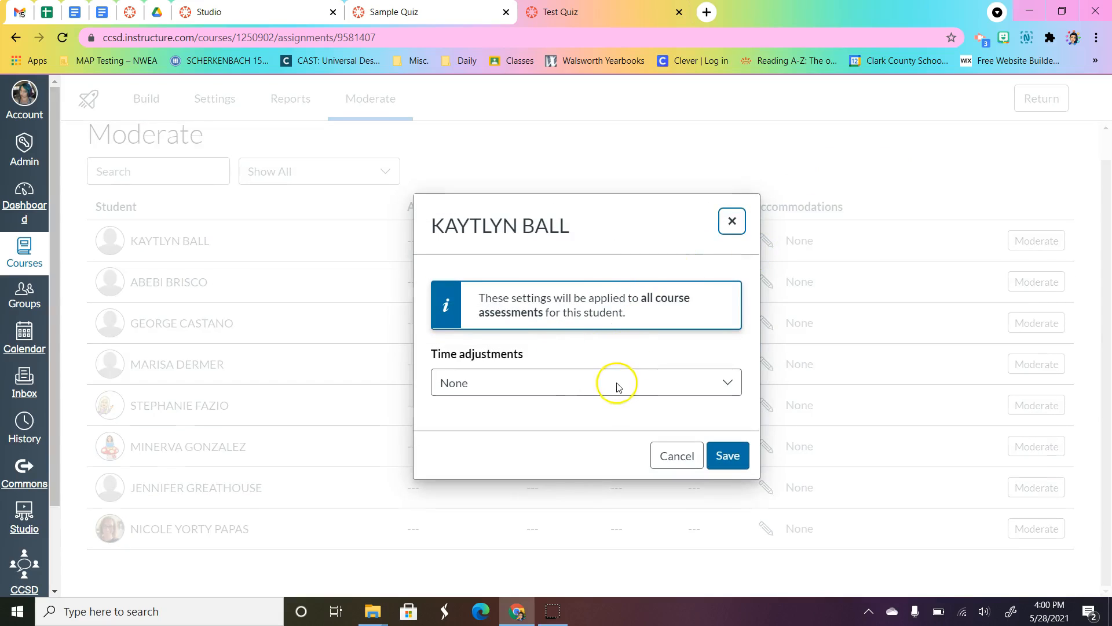
{"action": "left_click", "coordinate": [617, 384]}
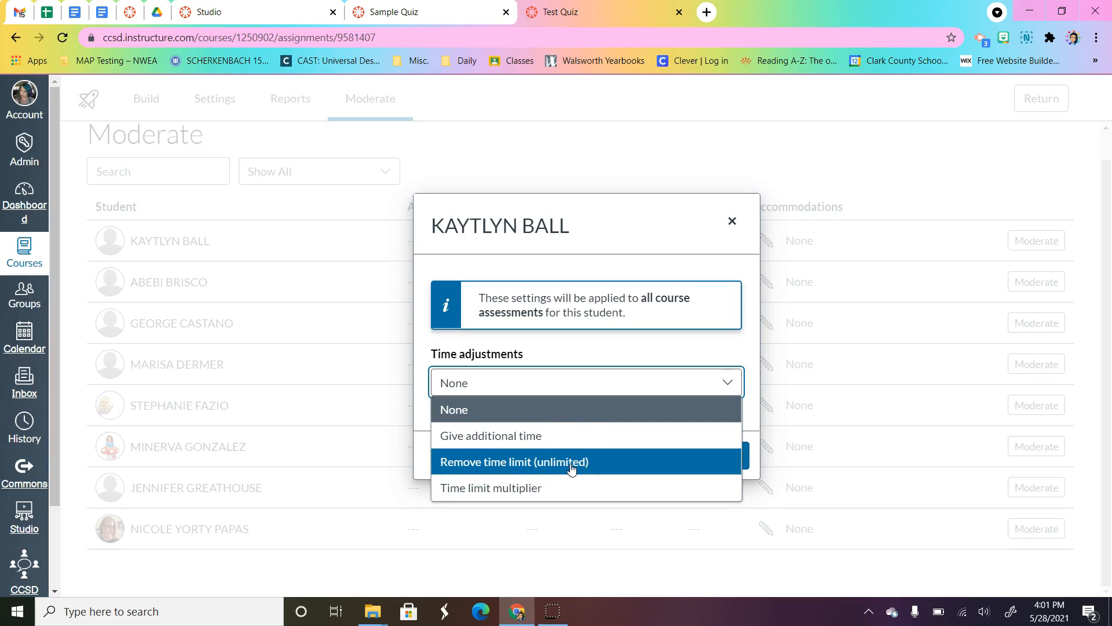
{"action": "left_click", "coordinate": [732, 220]}
Step: Moderate the first student by granting 2 additional attempts on Test Quiz, leaving time adjustments at None
{"action": "left_click", "coordinate": [1026, 246]}
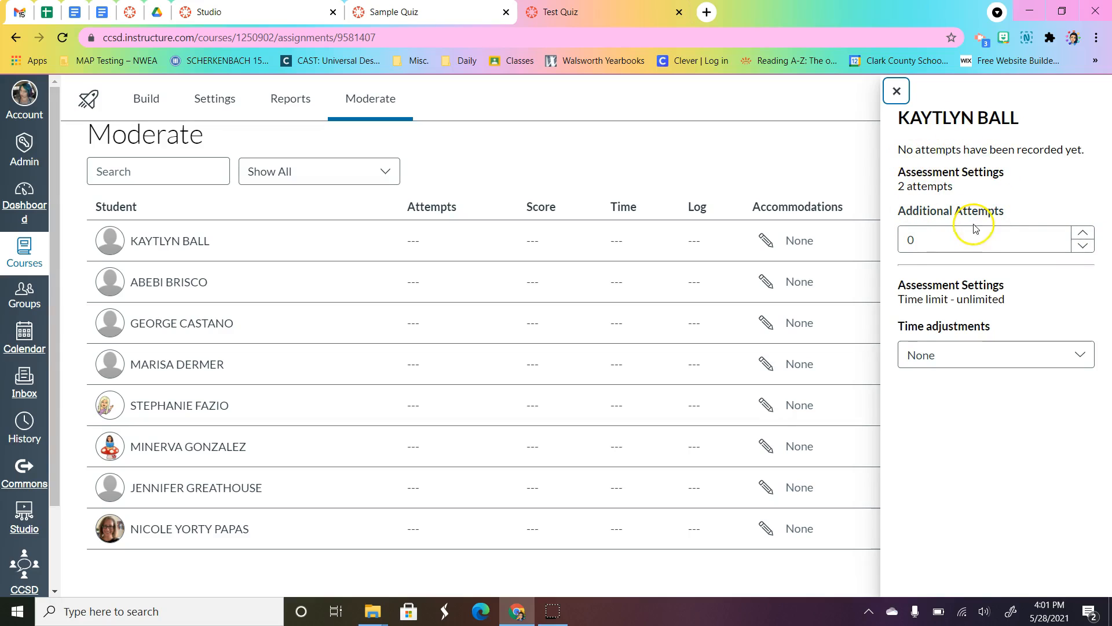
{"action": "left_click", "coordinate": [1083, 235]}
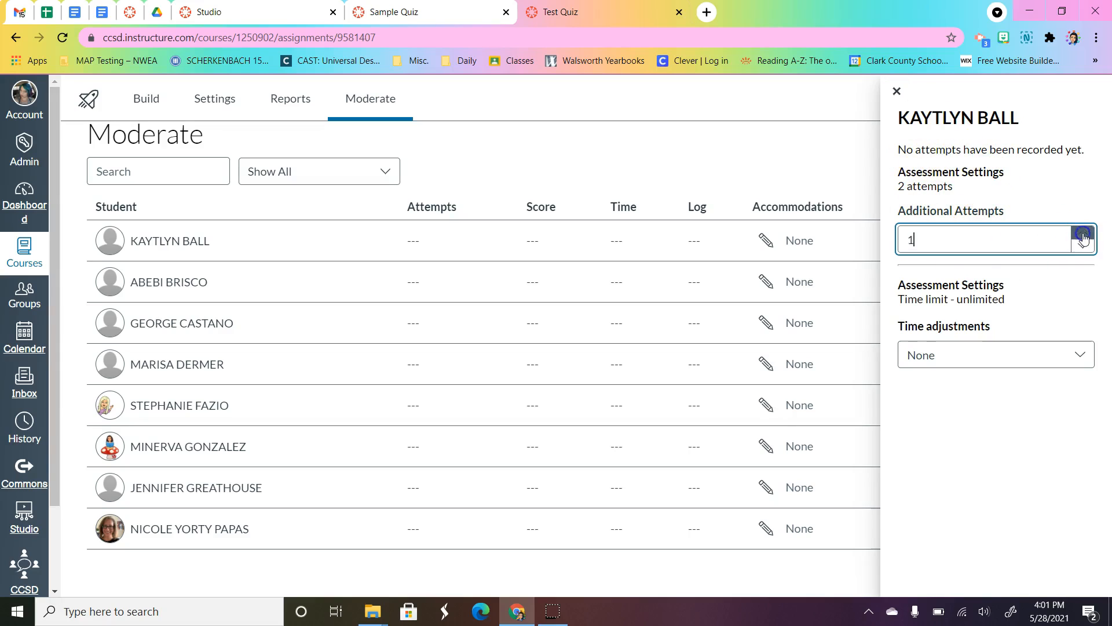
{"action": "left_click", "coordinate": [1013, 175]}
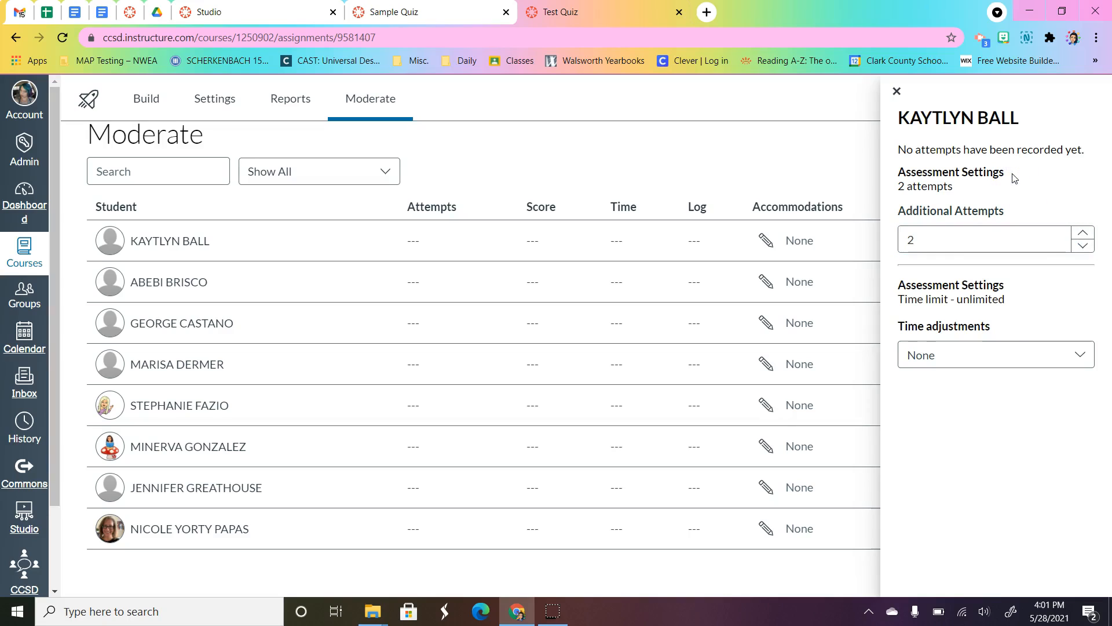
{"action": "left_click", "coordinate": [1005, 362]}
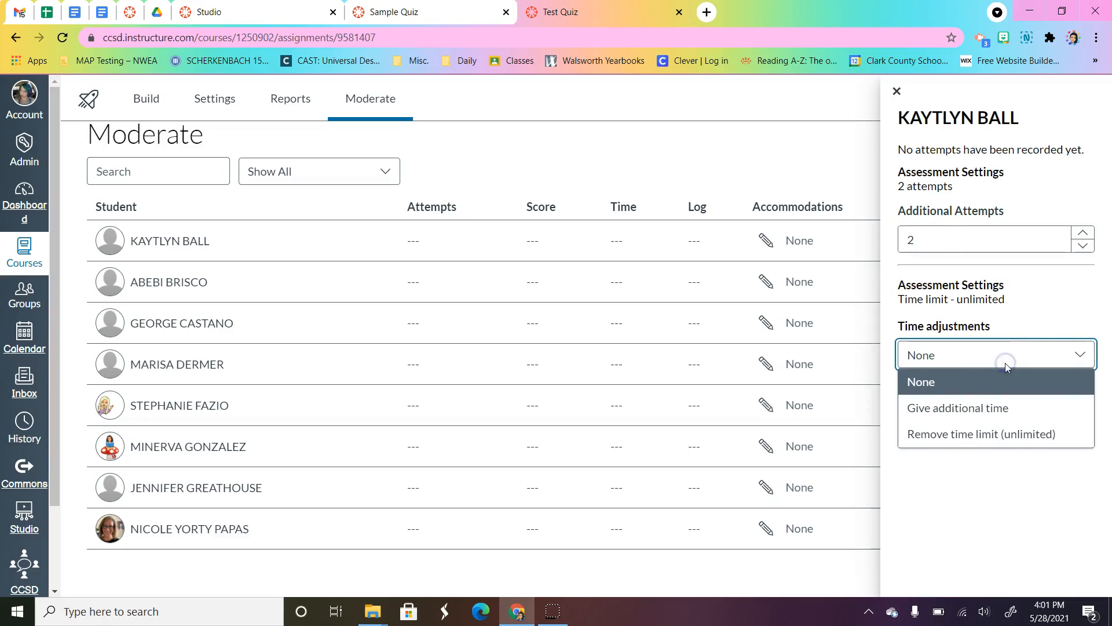
{"action": "left_click", "coordinate": [1029, 496]}
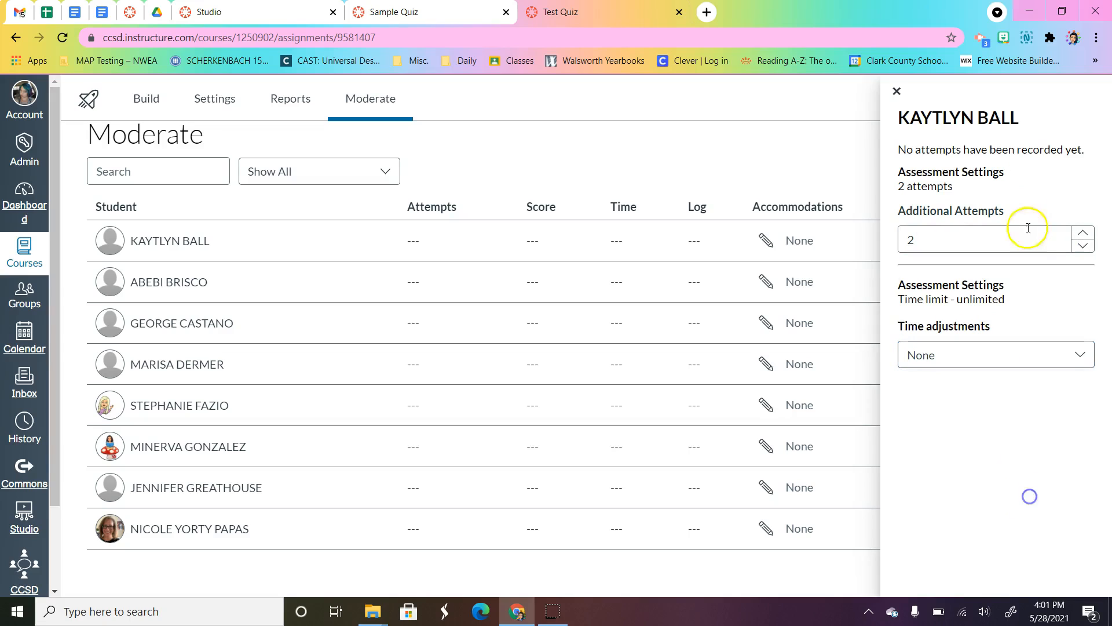
{"action": "left_click", "coordinate": [897, 91]}
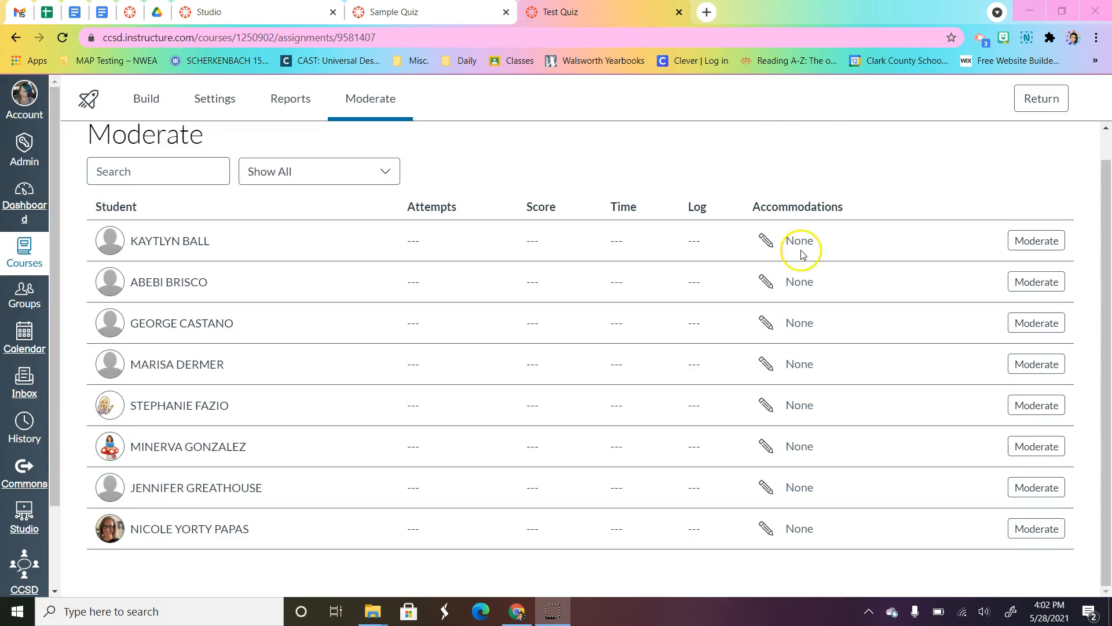
Step: Return to the course's quiz list, open Test Quiz's details, and save and publish the quiz
{"action": "left_click", "coordinate": [1042, 104]}
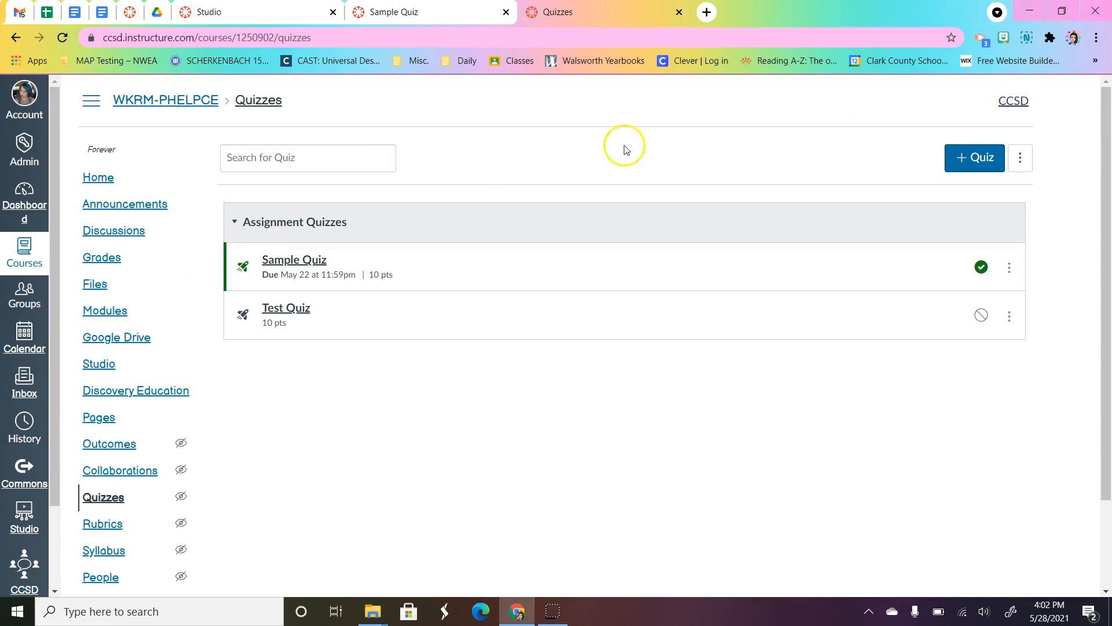
{"action": "left_click", "coordinate": [283, 313]}
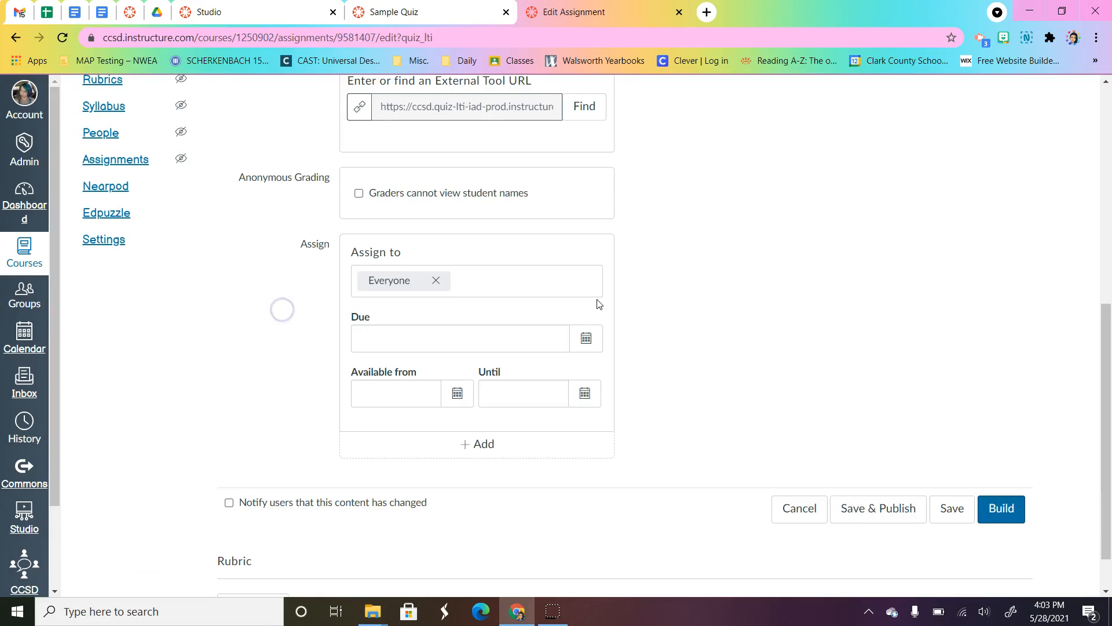
{"action": "left_click", "coordinate": [859, 515]}
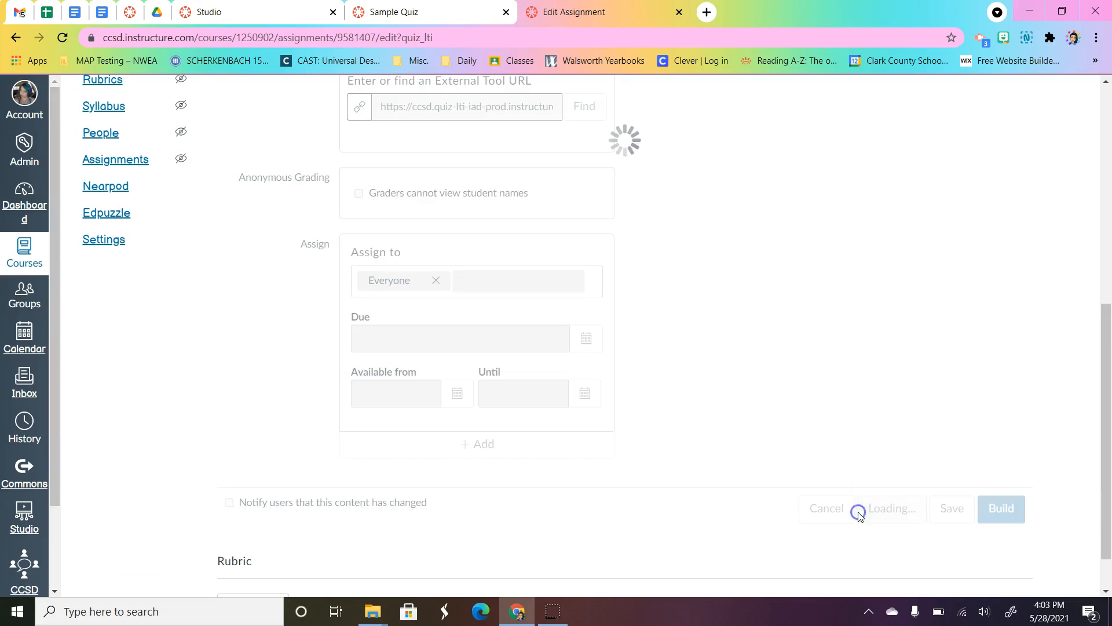